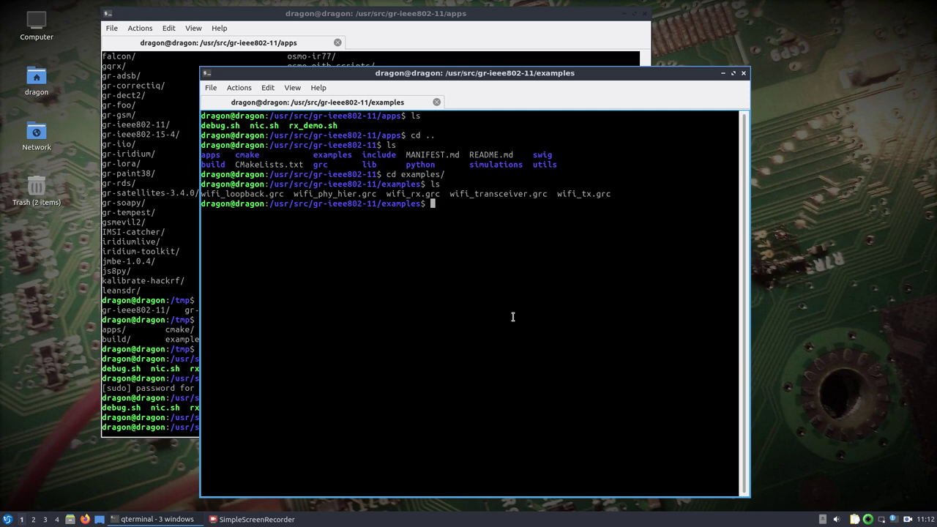
# Open the network Connection Editor and start editing Wired connection 1.
pyautogui.rightClick(868, 519)
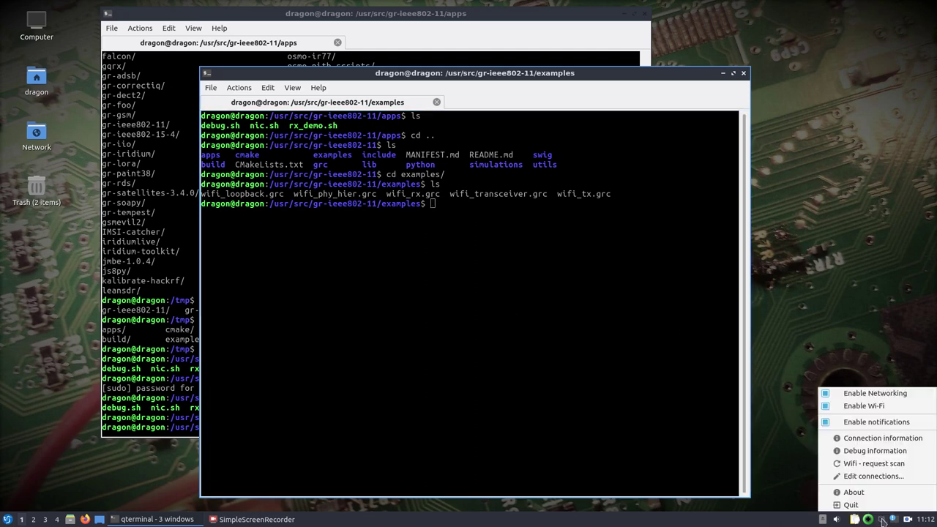
pyautogui.click(869, 477)
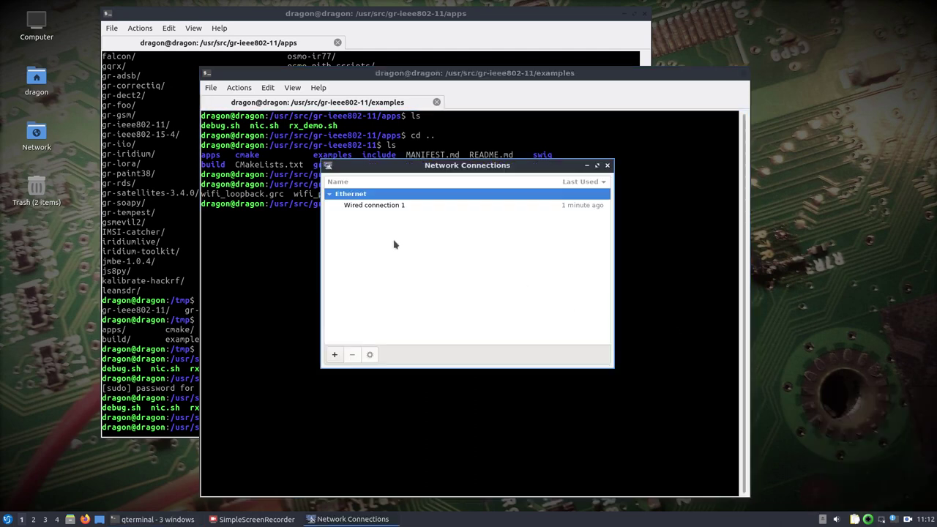
pyautogui.click(352, 205)
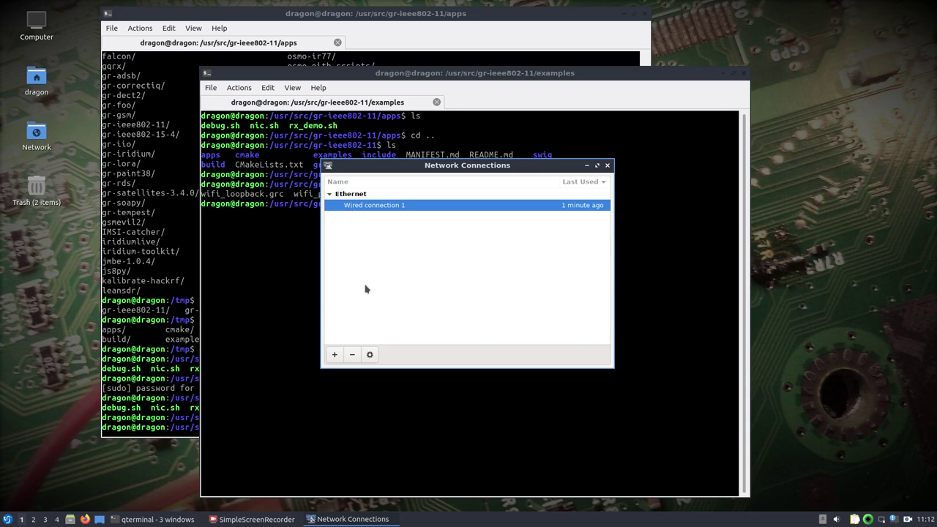
pyautogui.click(370, 355)
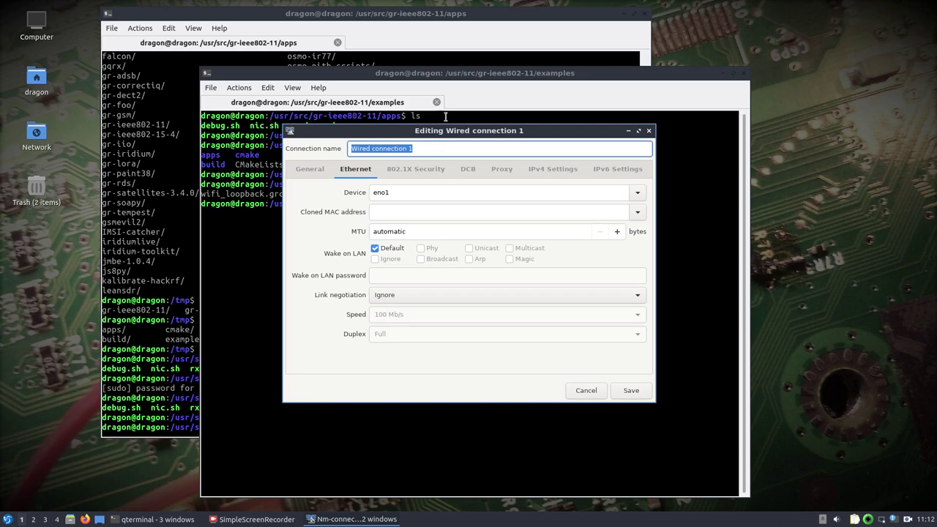
# Set IPv4 to Manual with address 192.168.10.1, netmask 255.255.255.0, and save.
pyautogui.click(460, 217)
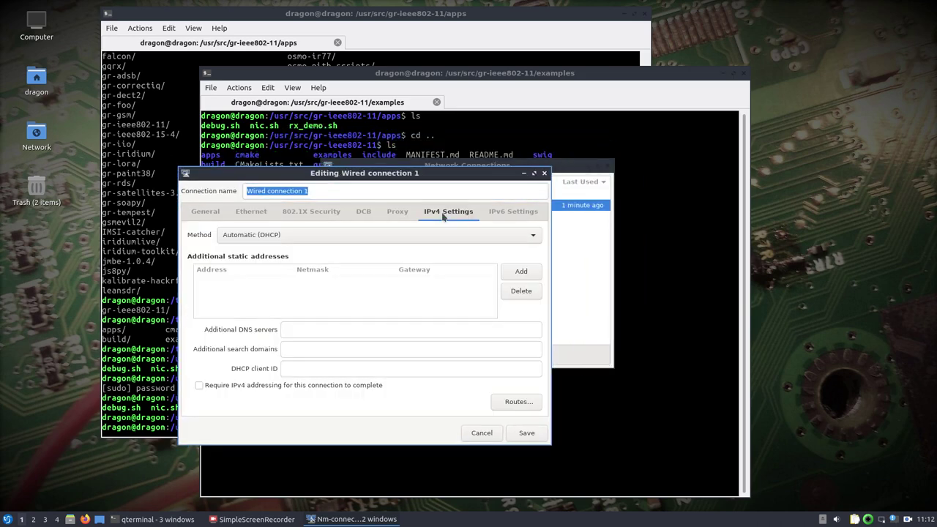
pyautogui.click(272, 236)
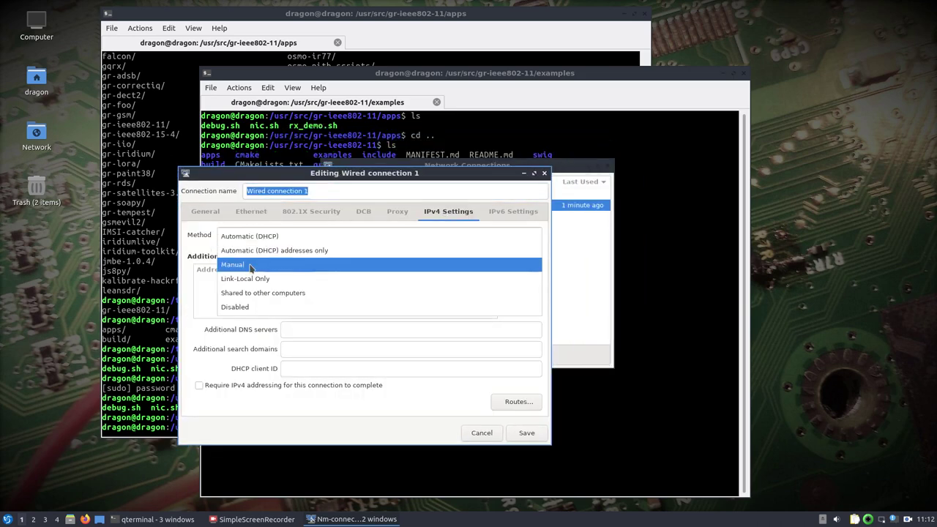
pyautogui.click(249, 265)
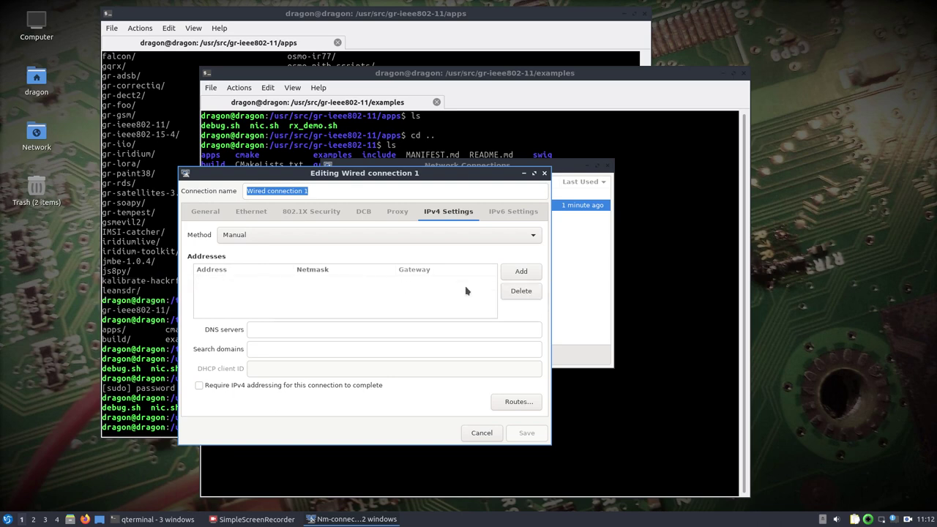
pyautogui.click(512, 276)
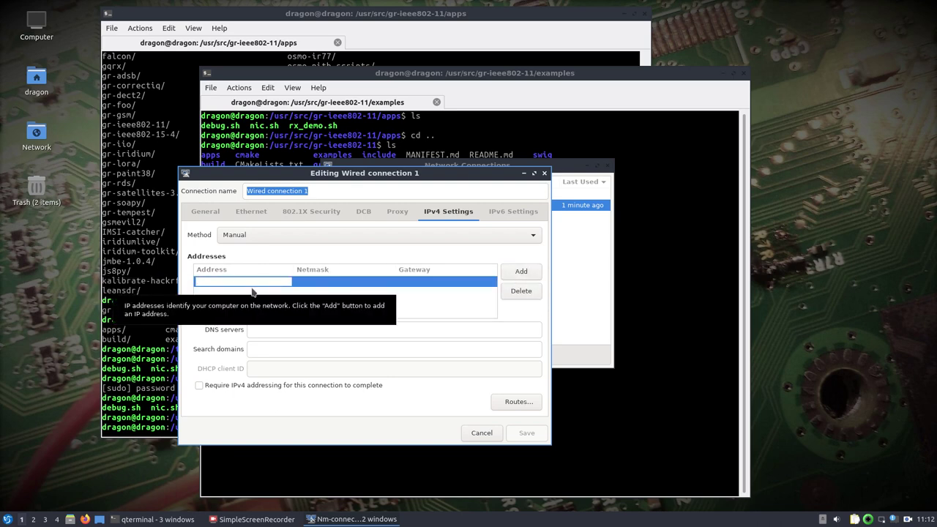
pyautogui.write('192.1')
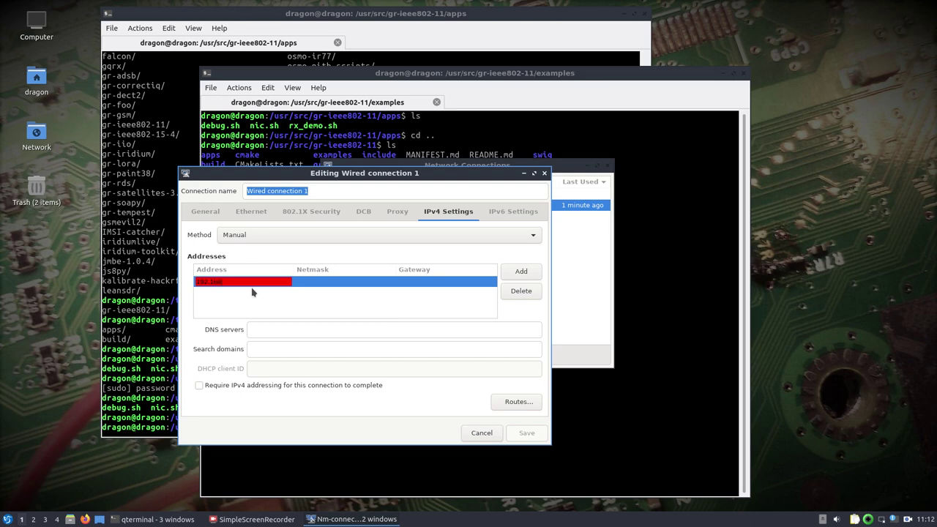
pyautogui.write('68.10.1')
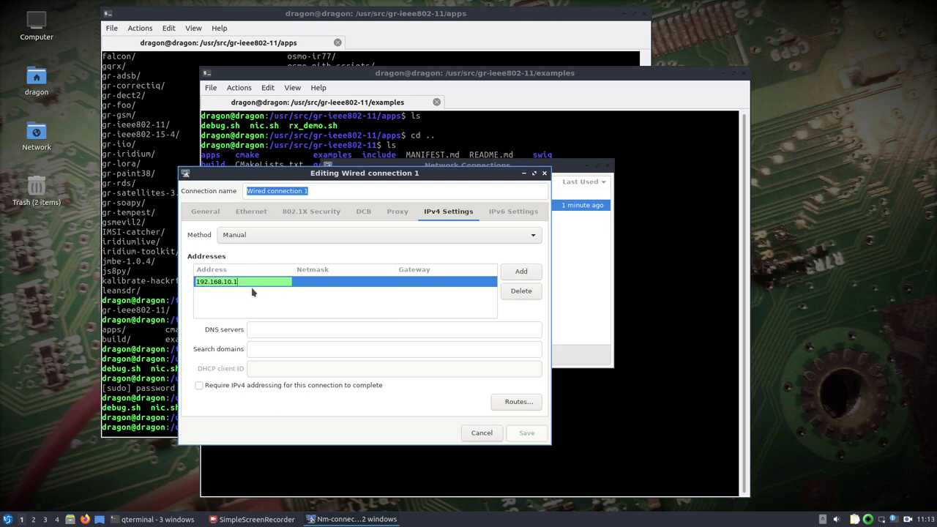
pyautogui.press('Tab')
pyautogui.write('2')
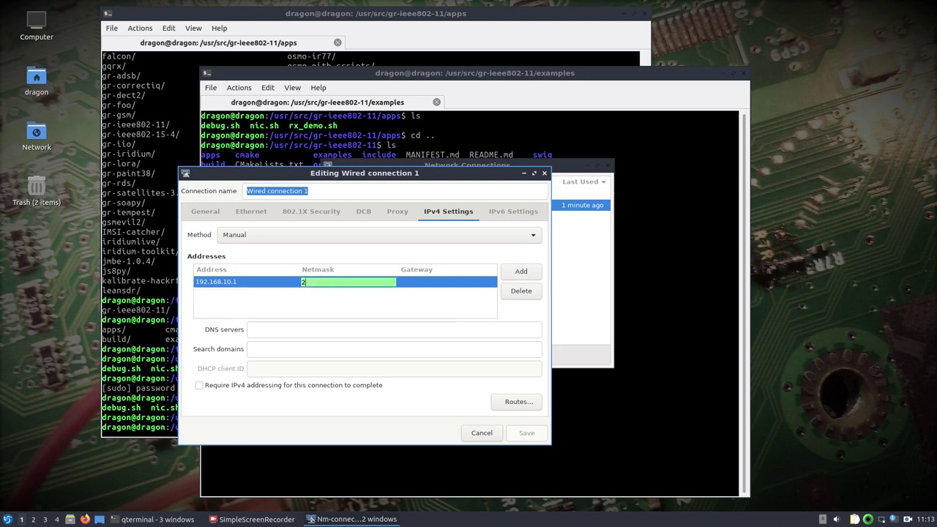
pyautogui.write('55.255')
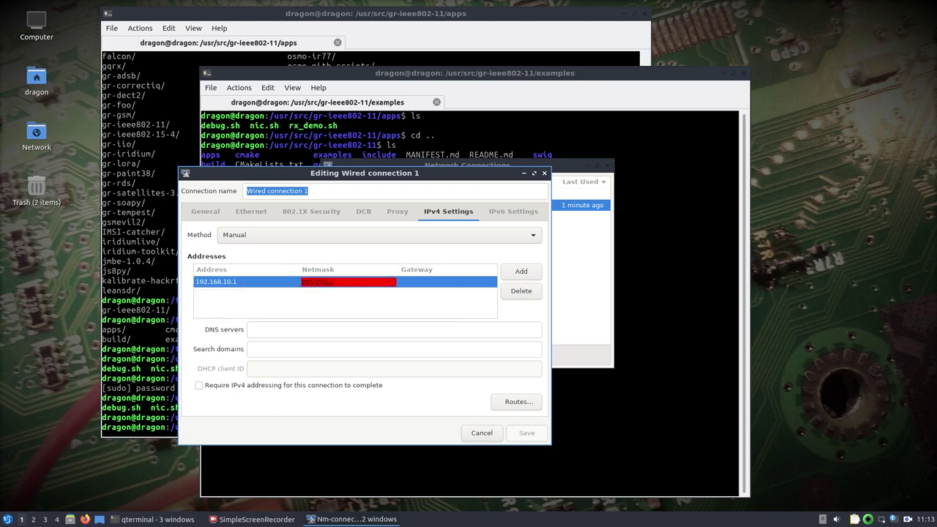
pyautogui.write('.255.0')
pyautogui.press('Return')
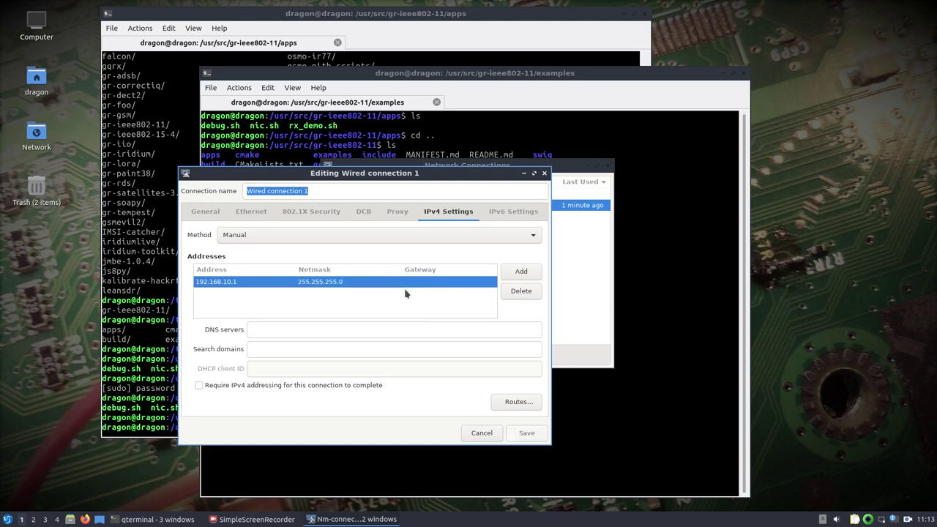
pyautogui.click(532, 439)
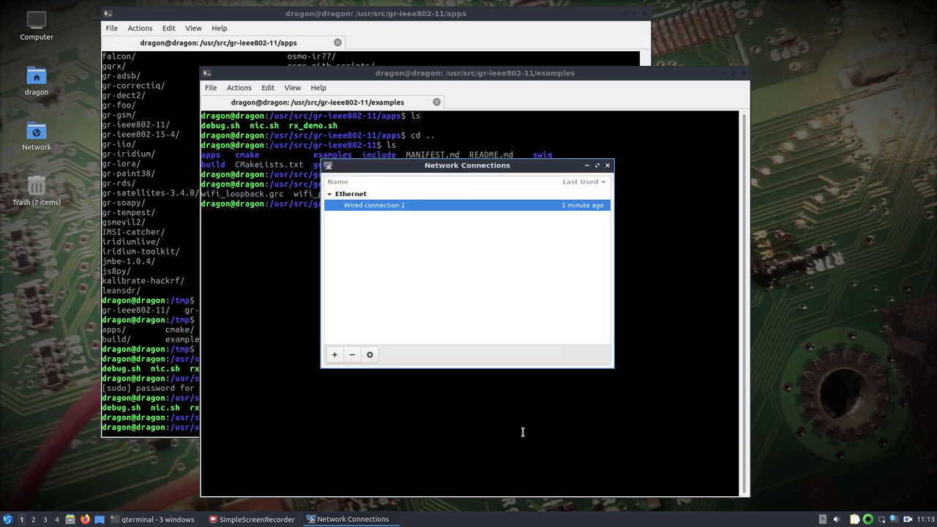
# Return to the terminal and run uhd_find_devices to detect the X310 radio.
pyautogui.click(586, 166)
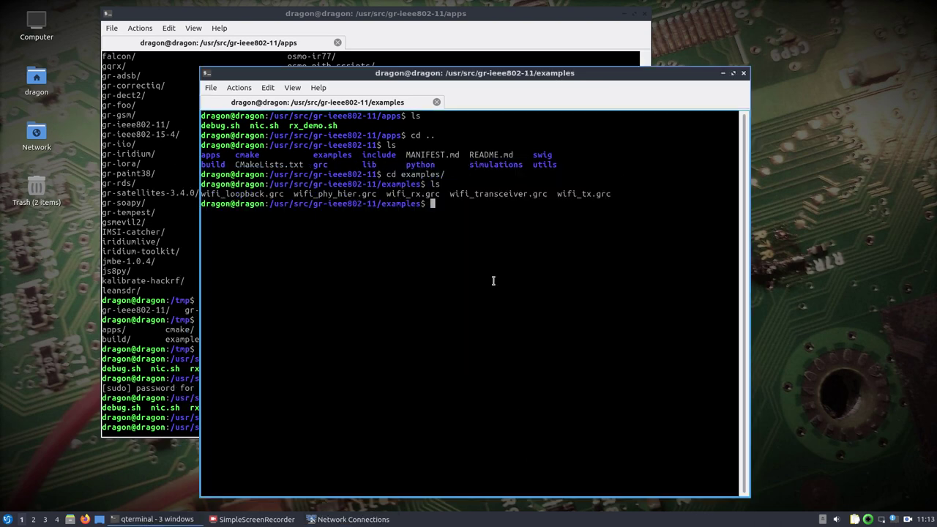
pyautogui.write('uhd_fi')
pyautogui.press('Tab')
pyautogui.press('Return')
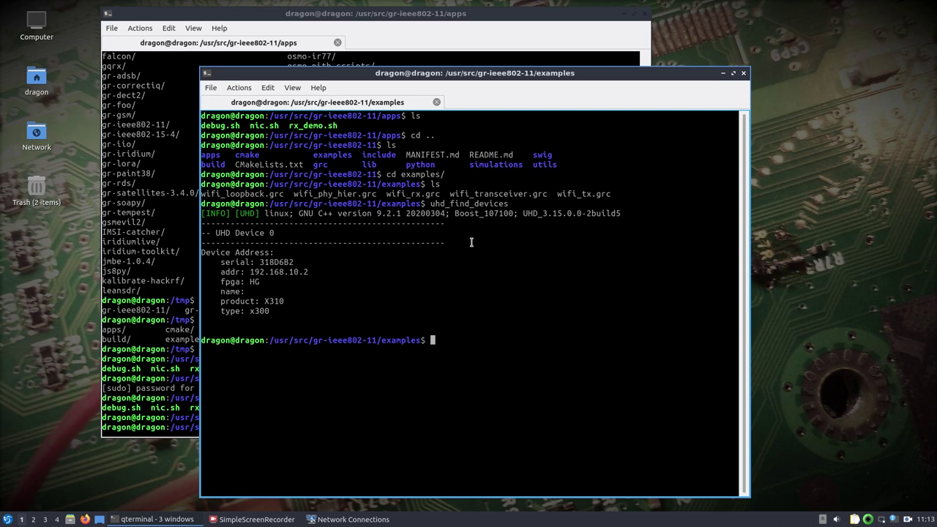
# List the examples folder and launch gnuradio-companion with wifi_rx.grc.
pyautogui.write('ls')
pyautogui.press('Return')
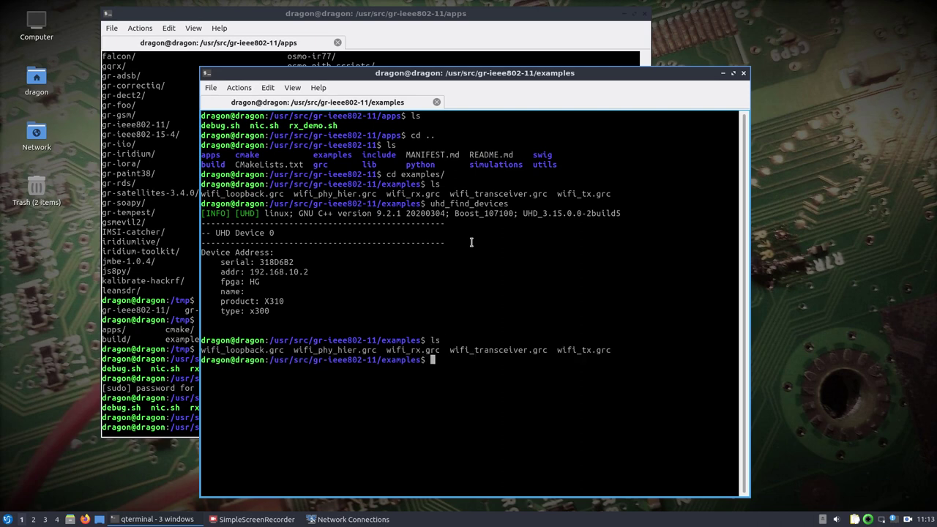
pyautogui.write('gnuradio-companion wifi_rx.grc')
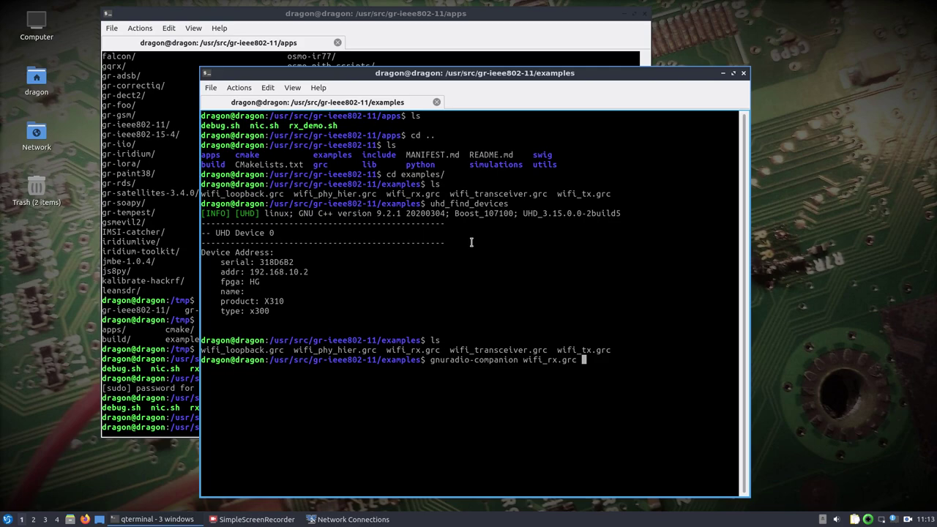
pyautogui.press('Return')
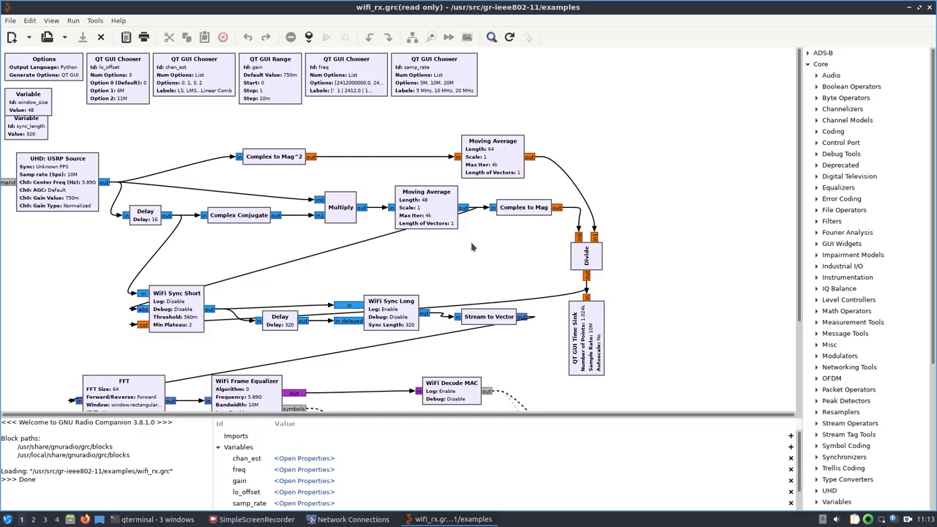
# Set the UHD: USRP Source block's antenna to RX1 under RF Options.
pyautogui.doubleClick(61, 189)
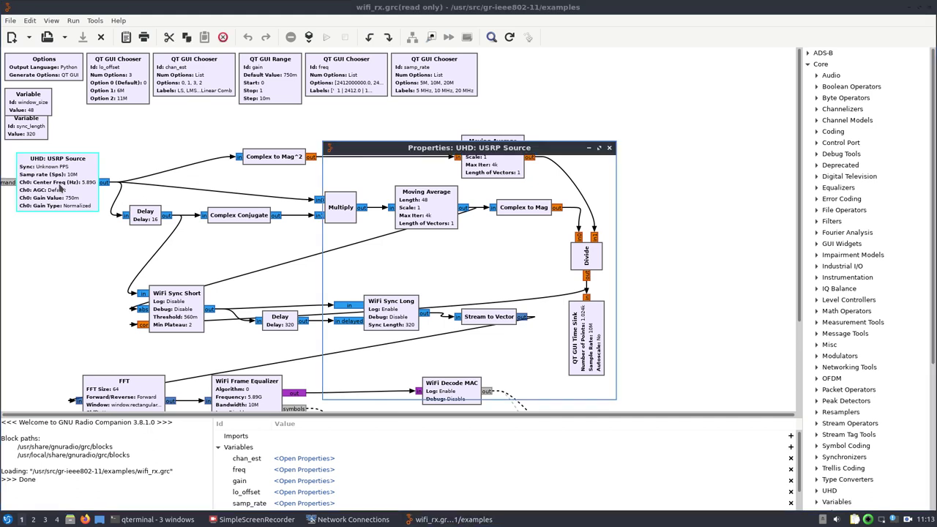
pyautogui.click(506, 167)
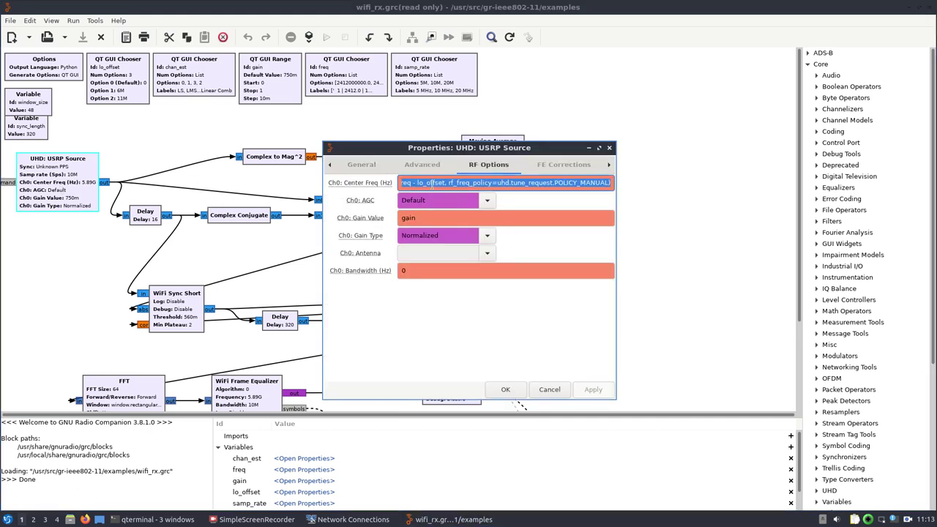
pyautogui.click(487, 253)
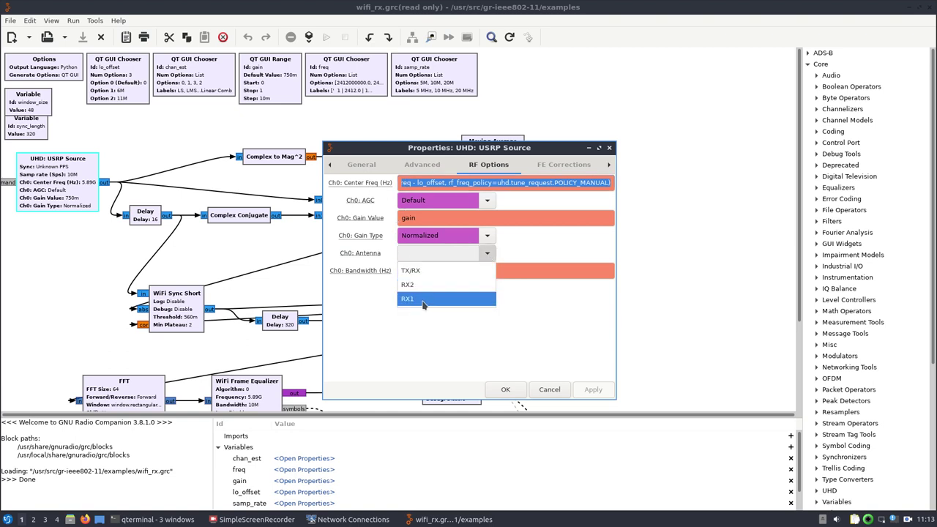
pyautogui.click(423, 300)
pyautogui.click(593, 389)
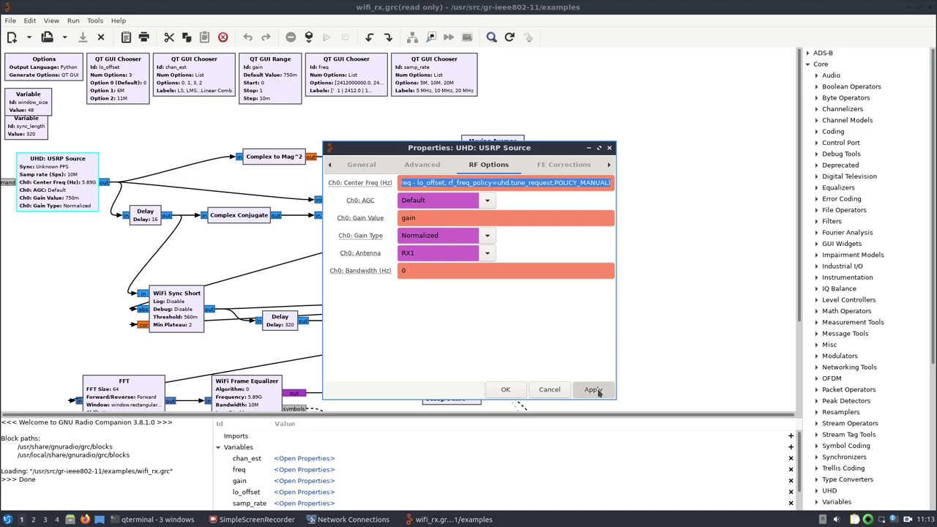
pyautogui.click(505, 390)
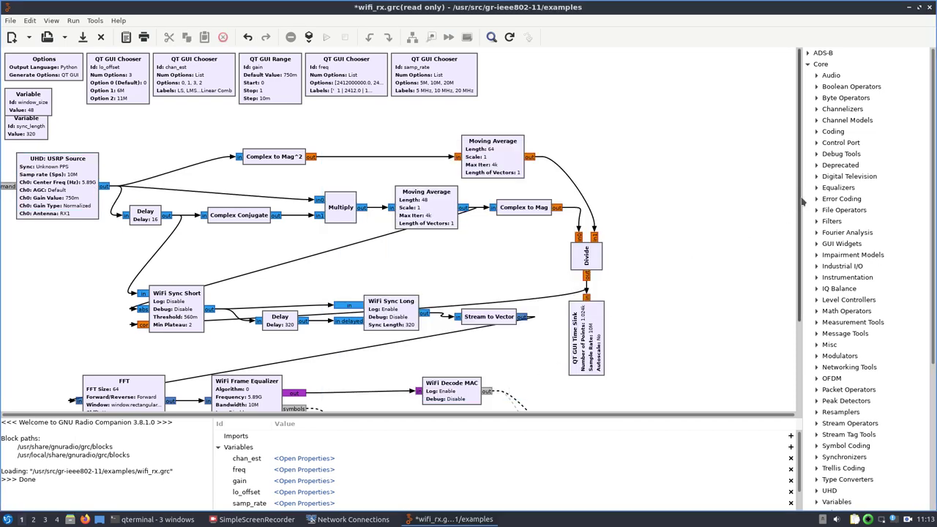
# Enable the disabled File Sink and Wireshark Connector blocks, then generate the flow graph.
pyautogui.scroll(-3, 802, 203)
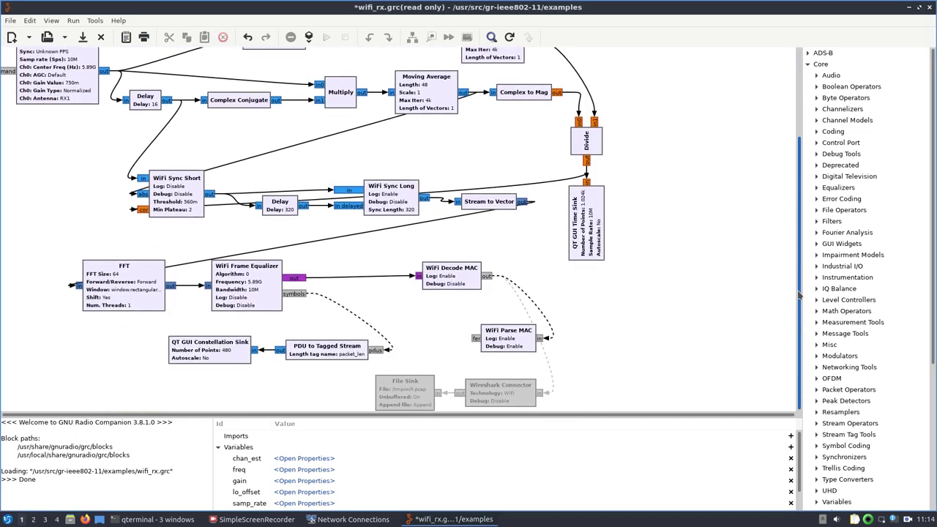
pyautogui.rightClick(405, 391)
pyautogui.click(439, 330)
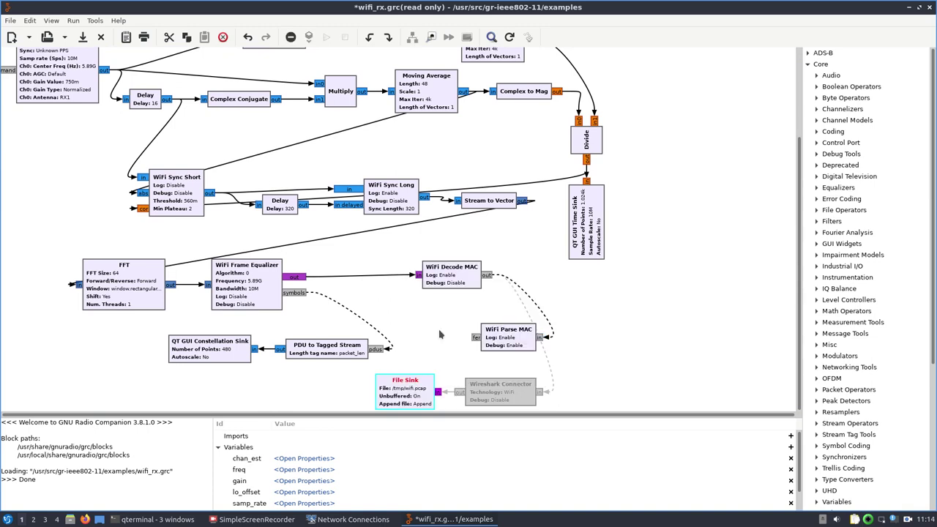
pyautogui.rightClick(514, 402)
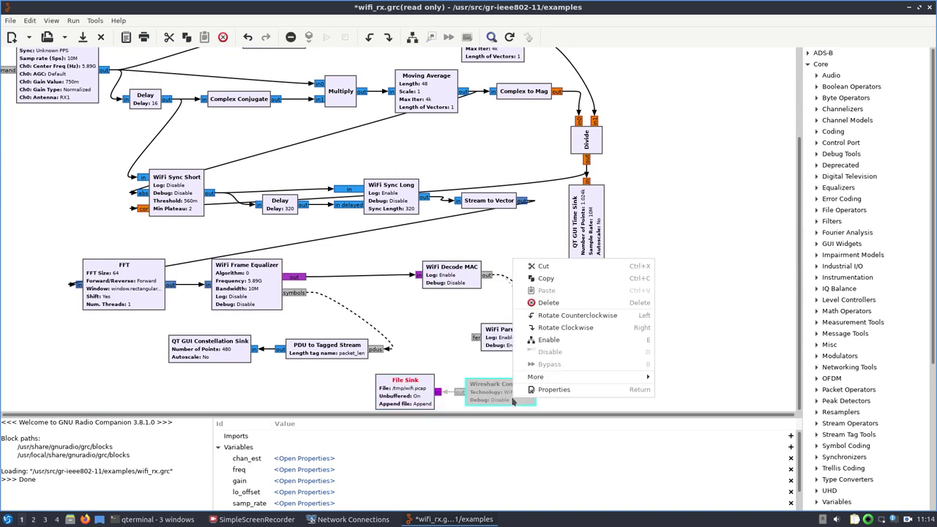
pyautogui.click(570, 340)
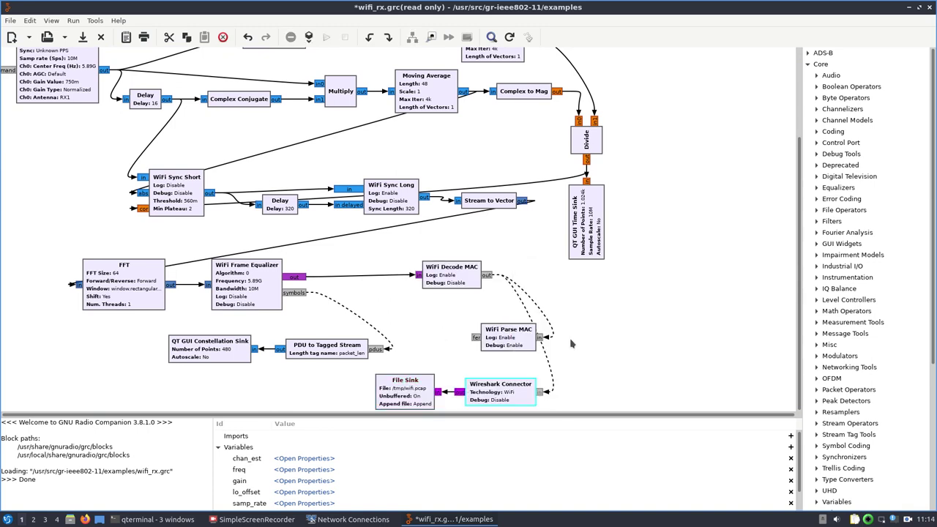
pyautogui.click(309, 37)
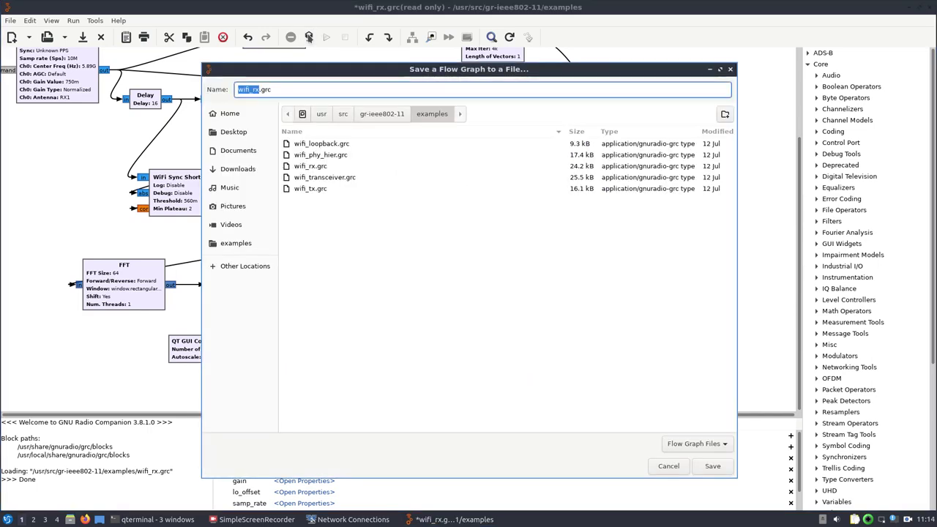
# Save the flow graph to the Desktop and close GNU Radio Companion.
pyautogui.click(249, 132)
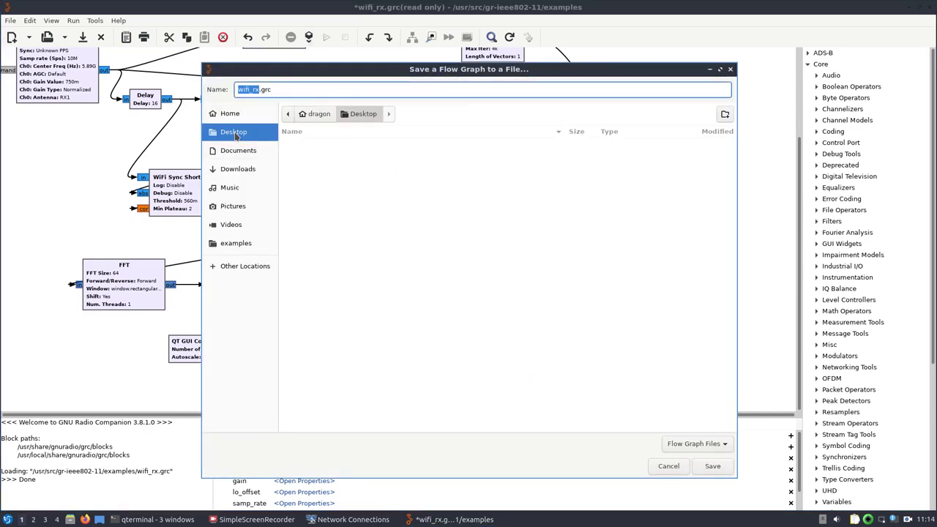
pyautogui.click(713, 467)
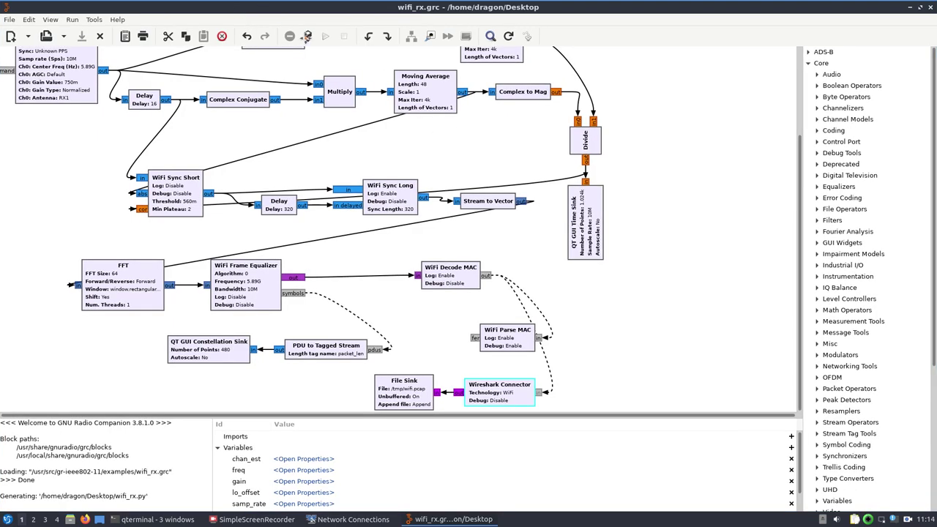
pyautogui.moveTo(268, 16); pyautogui.dragTo(247, 82)
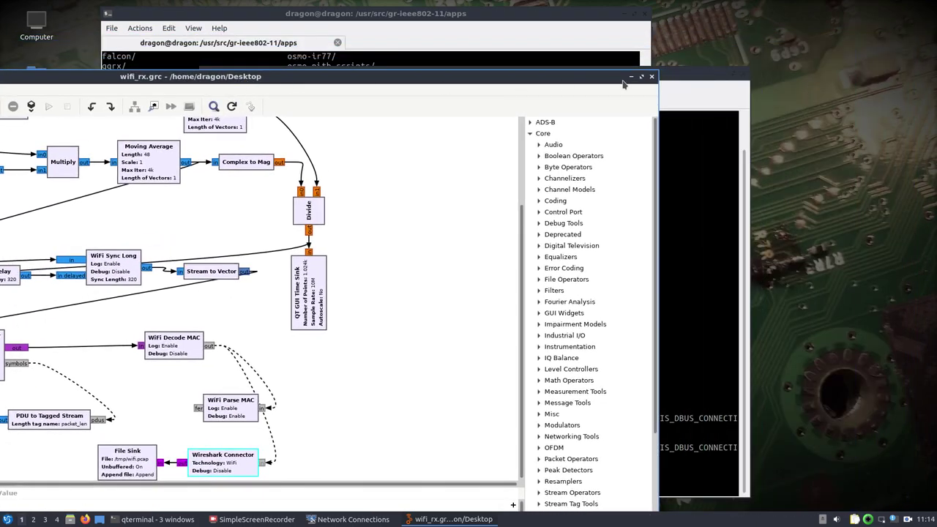
pyautogui.click(652, 77)
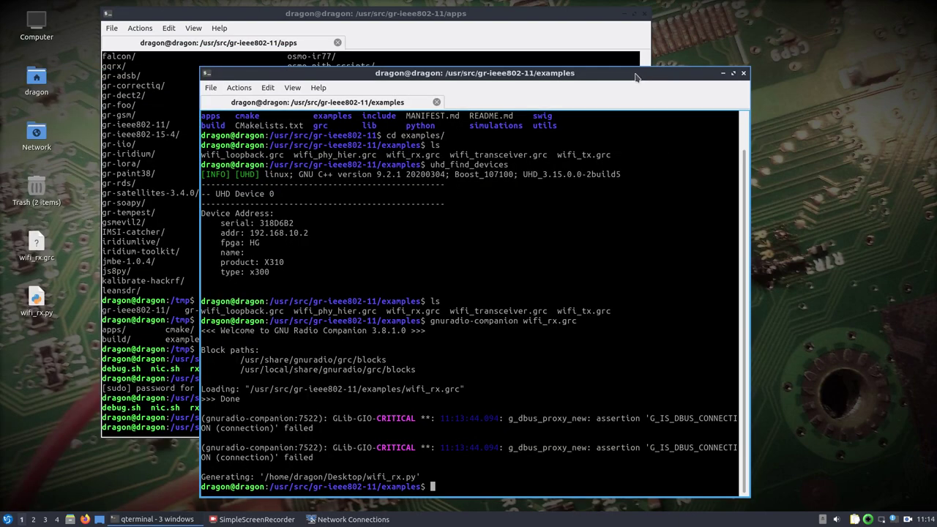
# In the apps terminal, list files and open rx_demo.sh with sudo nano.
pyautogui.moveTo(641, 78); pyautogui.dragTo(641, 40)
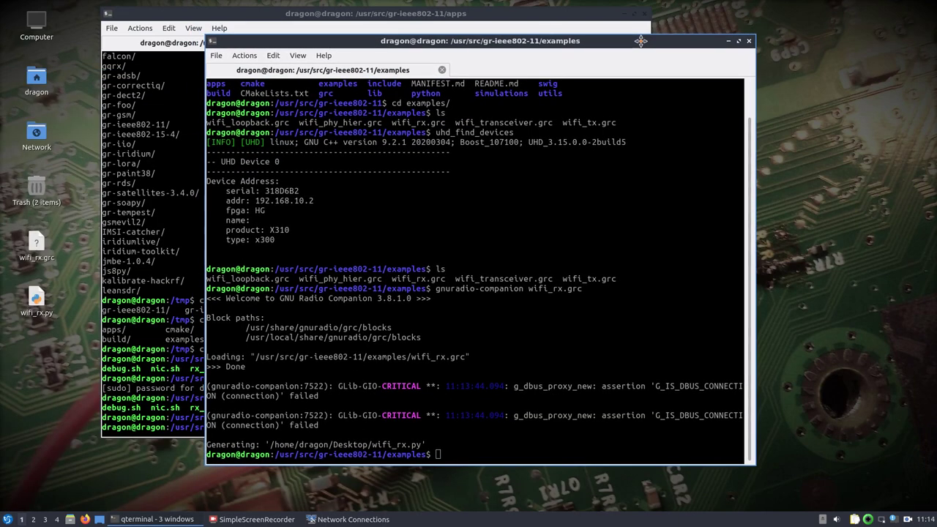
pyautogui.click(168, 239)
pyautogui.click(727, 338)
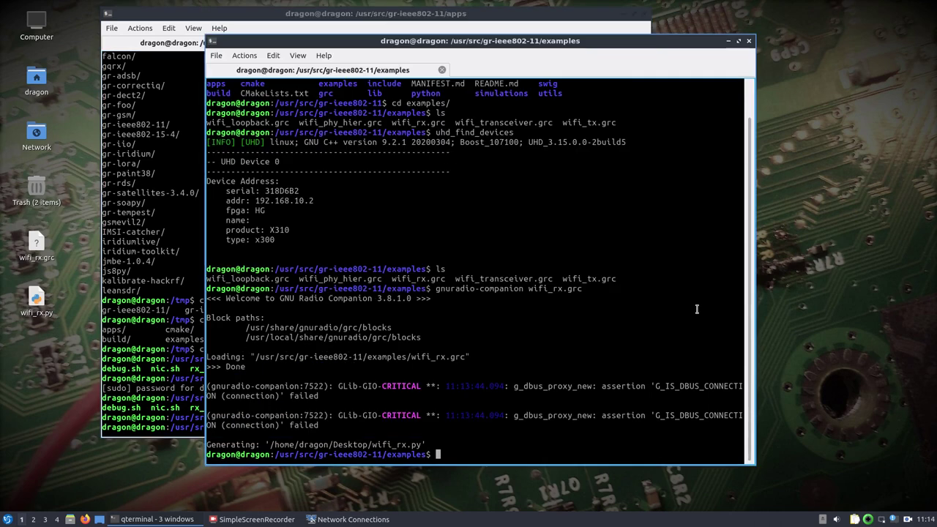
pyautogui.click(728, 42)
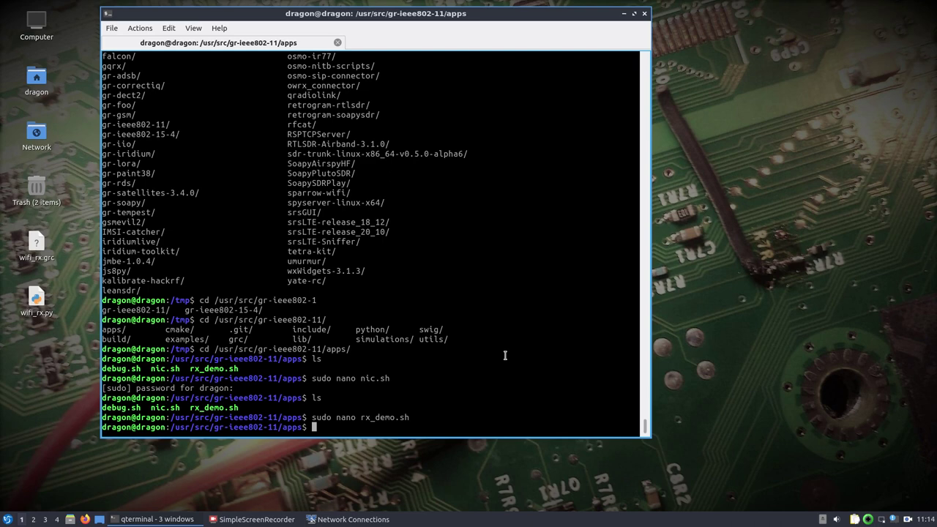
pyautogui.write('ls')
pyautogui.press('Return')
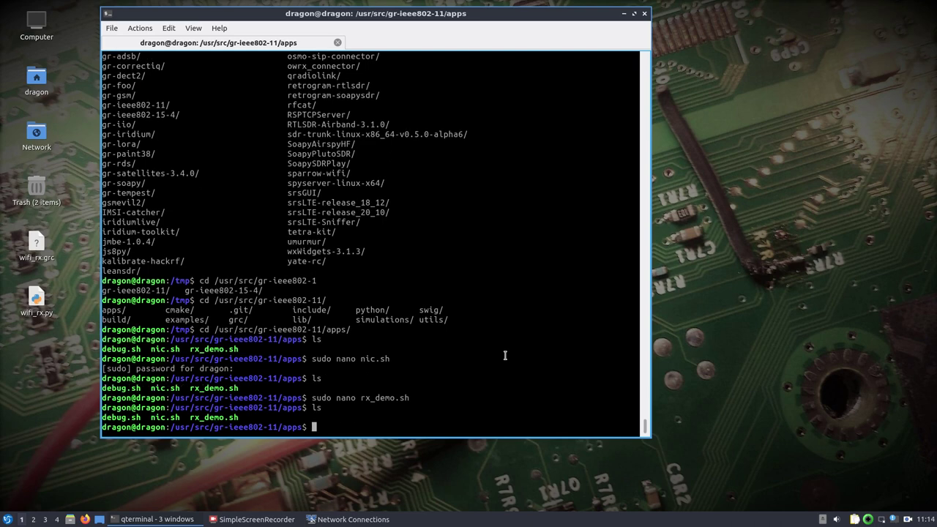
pyautogui.write('sudo nano rx')
pyautogui.press('Tab')
pyautogui.press('Return')
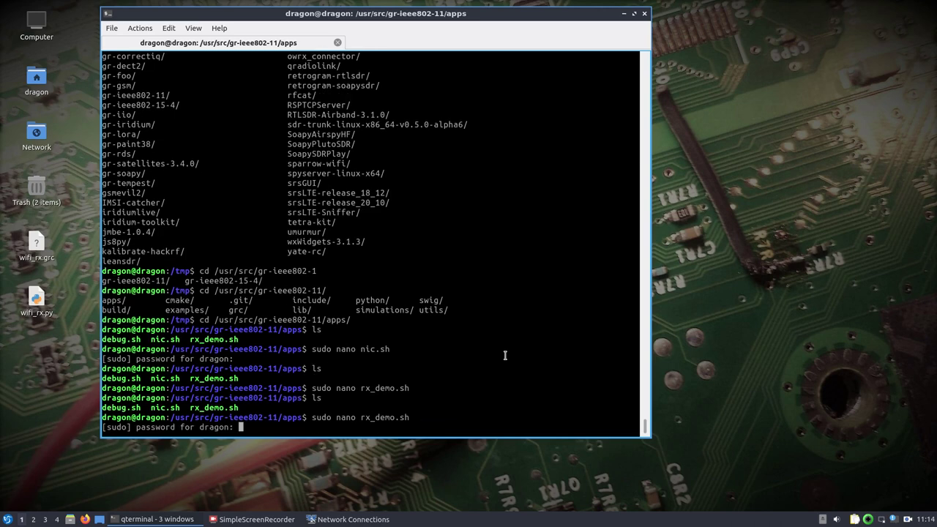
pyautogui.press('Return')
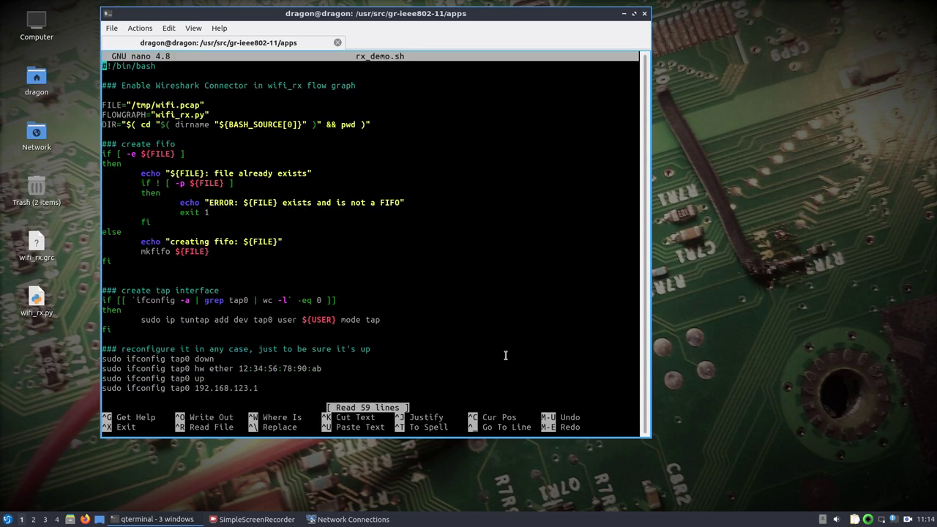
# Make rx_demo.sh's transceiver start section change to the Desktop folder.
pyautogui.press('Down')
pyautogui.press('Down')
pyautogui.press('Down')
pyautogui.press('Down')
pyautogui.press('Down')
pyautogui.press('Down')
pyautogui.press('Down')
pyautogui.press('Down')
pyautogui.press('Down')
pyautogui.press('Down')
pyautogui.press('Down')
pyautogui.press('Down')
pyautogui.press('Down')
pyautogui.press('Down')
pyautogui.press('Down')
pyautogui.press('Down')
pyautogui.press('Down')
pyautogui.press('Down')
pyautogui.press('Down')
pyautogui.press('Down')
pyautogui.press('Down')
pyautogui.press('Down')
pyautogui.press('Down')
pyautogui.press('Down')
pyautogui.press('Down')
pyautogui.press('Down')
pyautogui.press('Down')
pyautogui.press('Down')
pyautogui.write('### start transceiver cd ${DIR} cd ../examples/ cd /home/dragon/Desktop ./${FLOWGRAPH} & sleep 1   ### start wireshark wireshark -k -i ${FILE} & sleep 1')
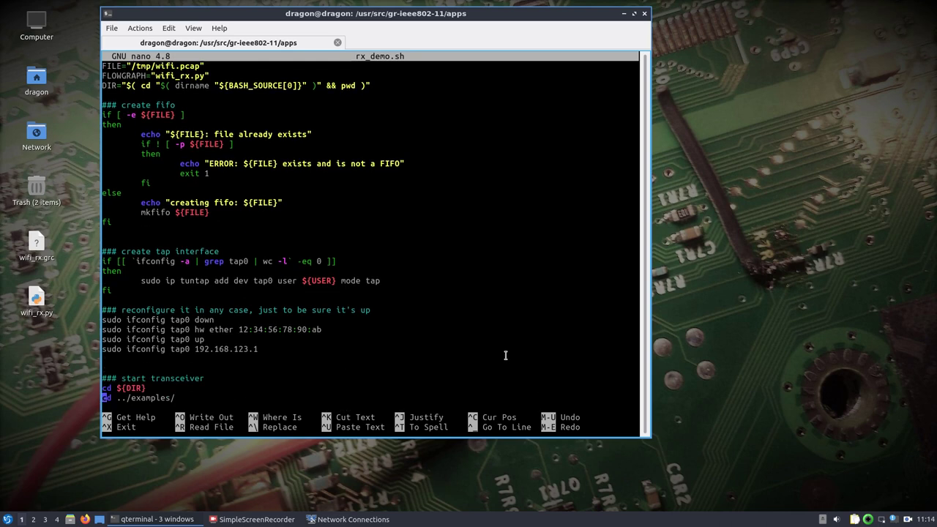
pyautogui.press('Up')
pyautogui.press('Up')
pyautogui.press('Up')
pyautogui.press('Up')
pyautogui.press('Up')
pyautogui.press('Up')
pyautogui.press('Up')
pyautogui.press('Up')
pyautogui.press('Up')
pyautogui.press('Up')
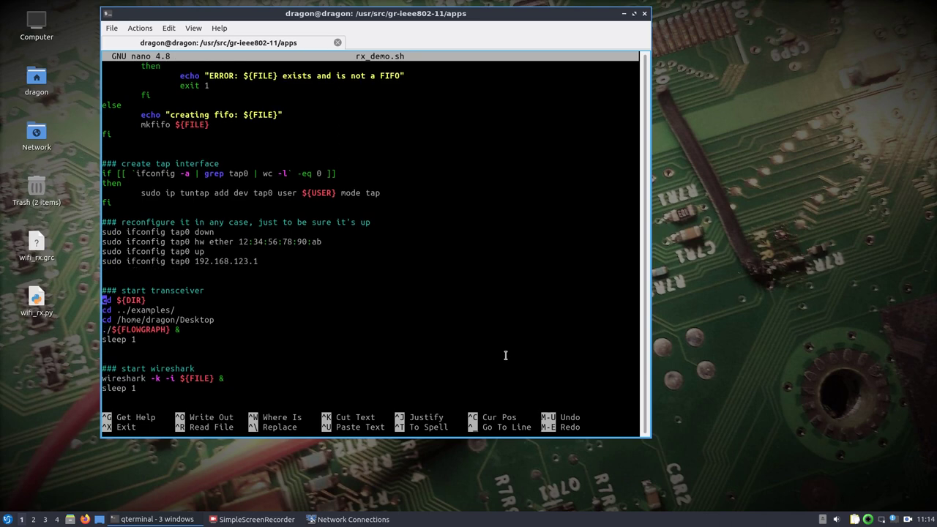
pyautogui.press('Down')
pyautogui.press('Down')
pyautogui.press('Right')
pyautogui.press('Right')
pyautogui.press('Right')
pyautogui.press('Right')
pyautogui.press('Right')
pyautogui.press('Right')
pyautogui.press('Right')
pyautogui.press('Right')
pyautogui.press('Right')
pyautogui.press('Right')
pyautogui.press('Right')
pyautogui.press('Right')
pyautogui.press('Right')
pyautogui.press('Right')
# Save rx_demo.sh and exit nano.
pyautogui.hotkey('ctrl', 'o')
pyautogui.press('Return')
pyautogui.hotkey('ctrl', 'x')
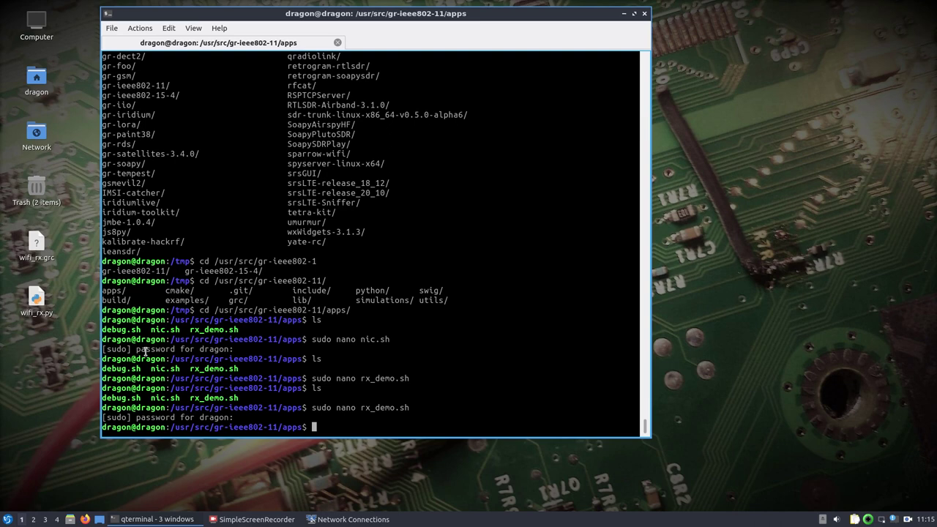
# Run ./rx_demo.sh to launch the Wifi Rx flowgraph and Wireshark.
pyautogui.write('./rx_demo.sh')
pyautogui.press('Return')
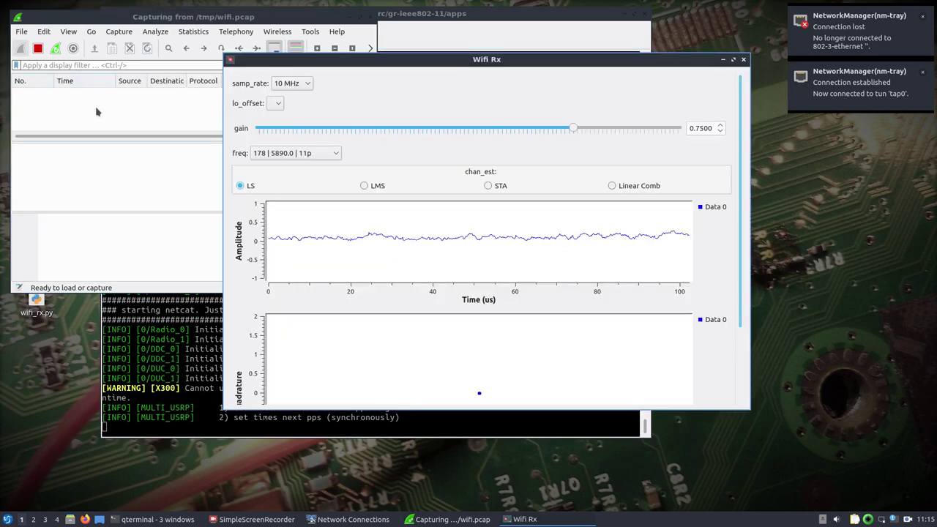
# Enlarge the Wireshark window, then return to Wifi Rx.
pyautogui.click(201, 192)
pyautogui.moveTo(378, 299); pyautogui.dragTo(597, 415)
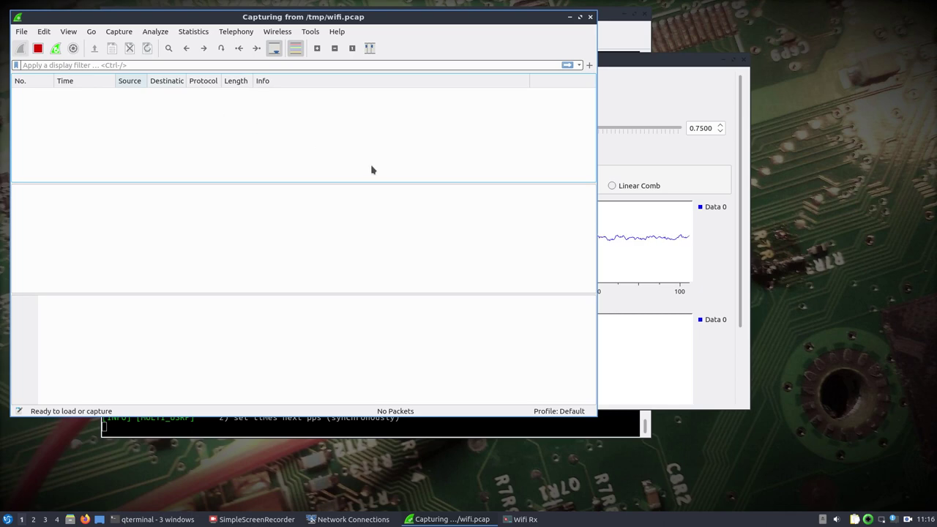
pyautogui.click(638, 66)
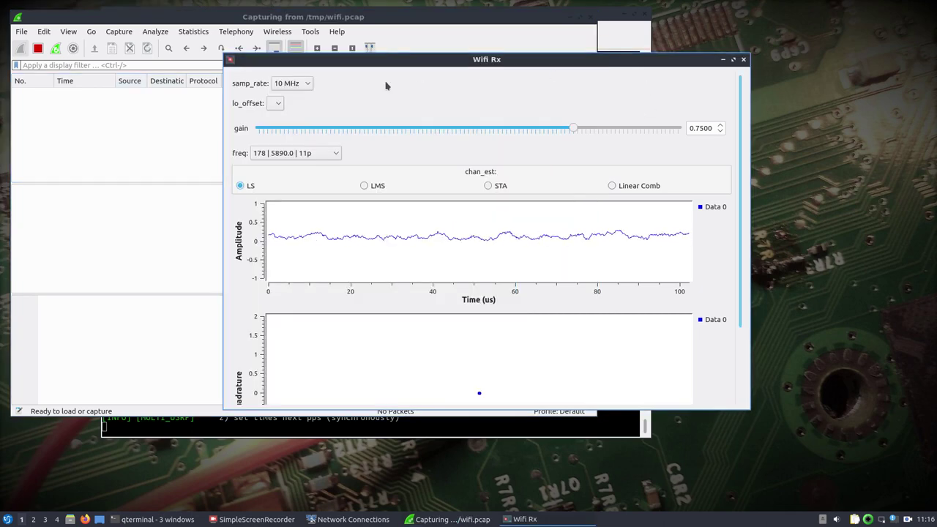
# Tune Wifi Rx to channel 1 (2412.0 MHz, 11g), enlarge it, and raise gain to about 0.81.
pyautogui.click(333, 156)
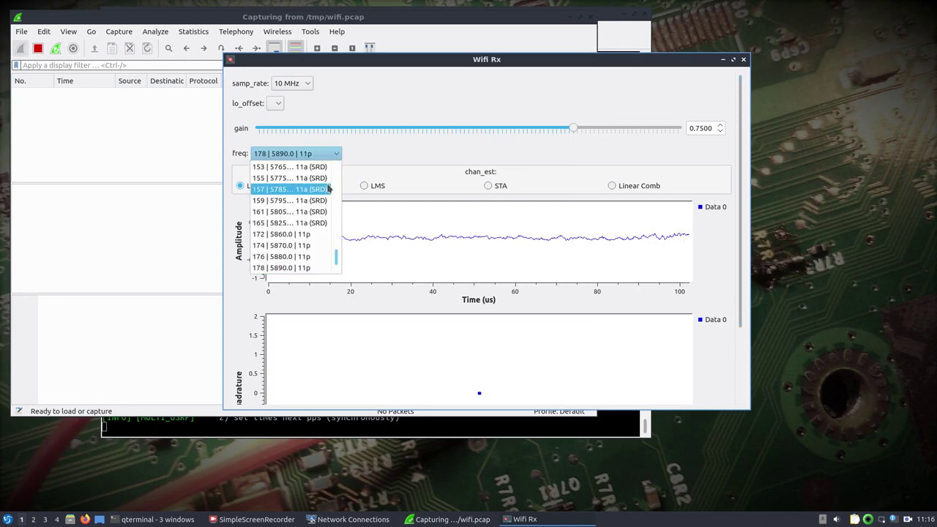
pyautogui.moveTo(335, 243); pyautogui.dragTo(344, 170)
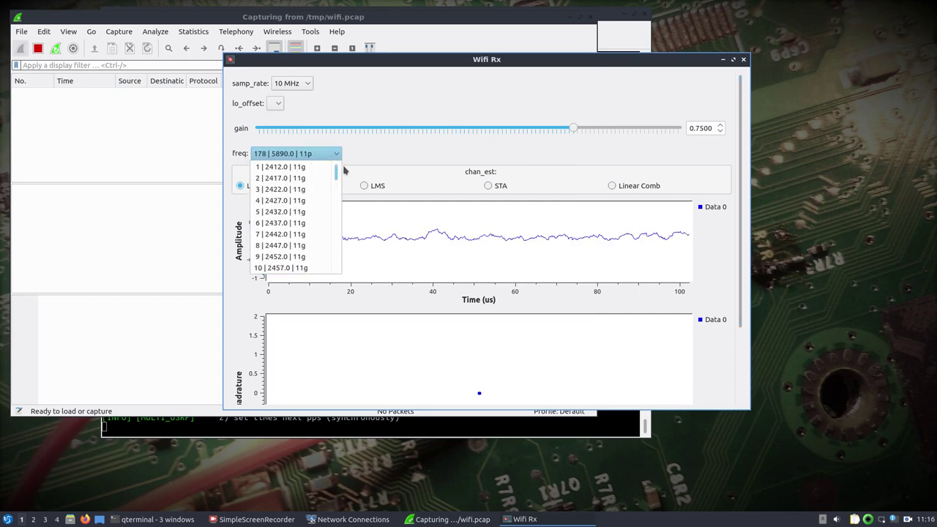
pyautogui.click(295, 168)
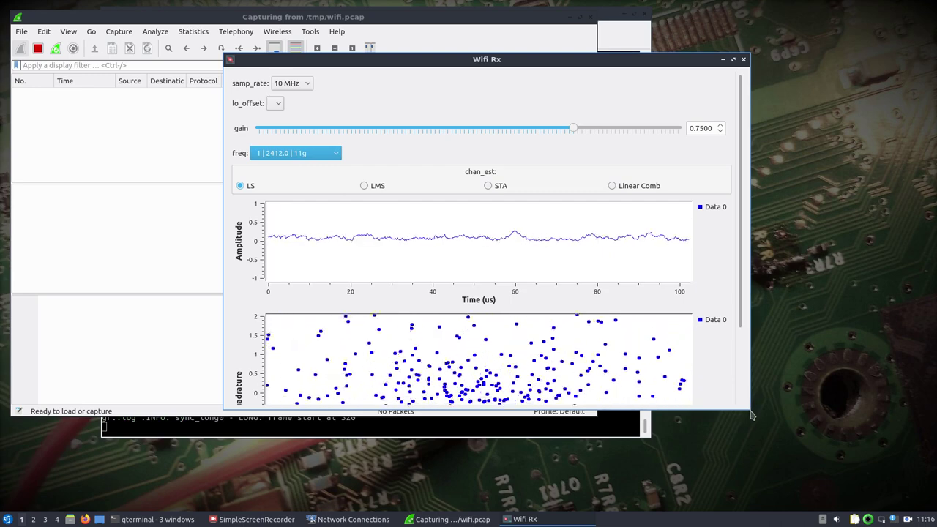
pyautogui.moveTo(751, 415); pyautogui.dragTo(842, 484)
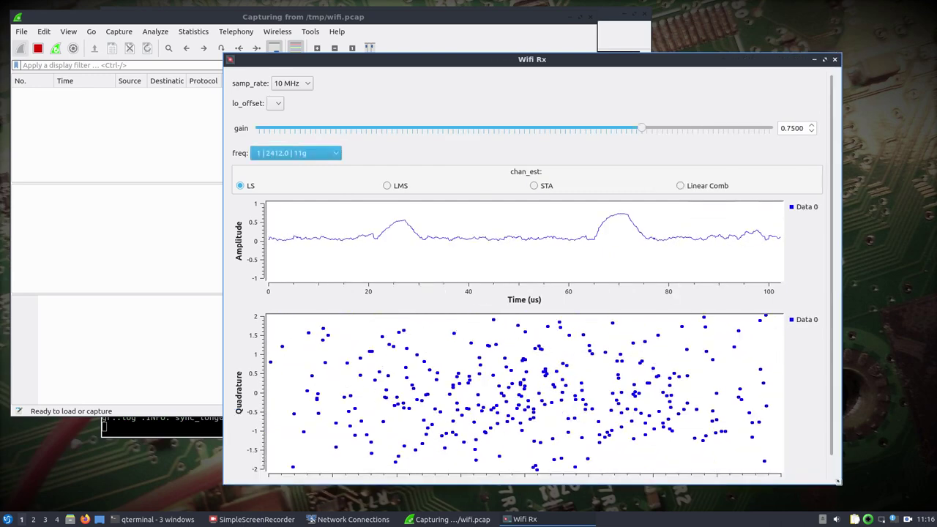
pyautogui.moveTo(642, 129); pyautogui.dragTo(692, 134)
# Set the Wifi Rx sample rate to 20 MHz and view Wireshark's captured packet list.
pyautogui.click(308, 86)
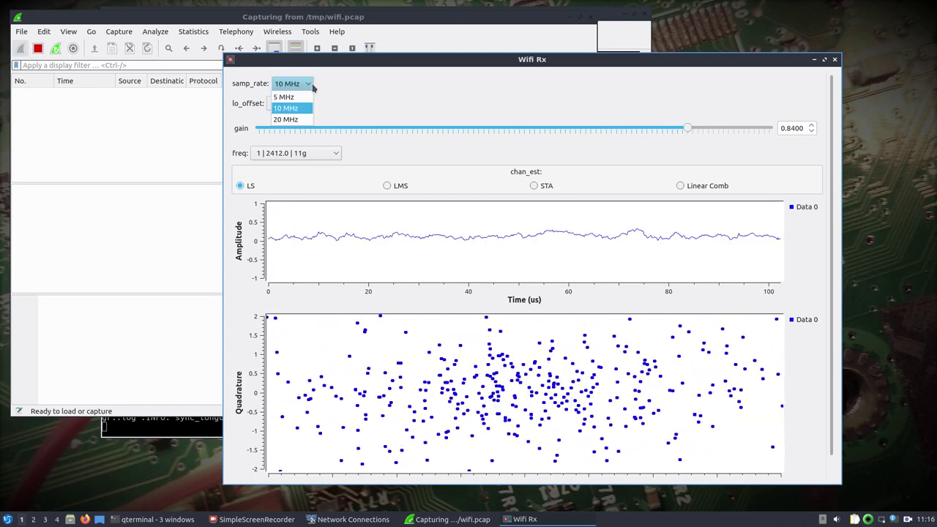
pyautogui.click(304, 119)
pyautogui.moveTo(585, 59); pyautogui.dragTo(522, 57)
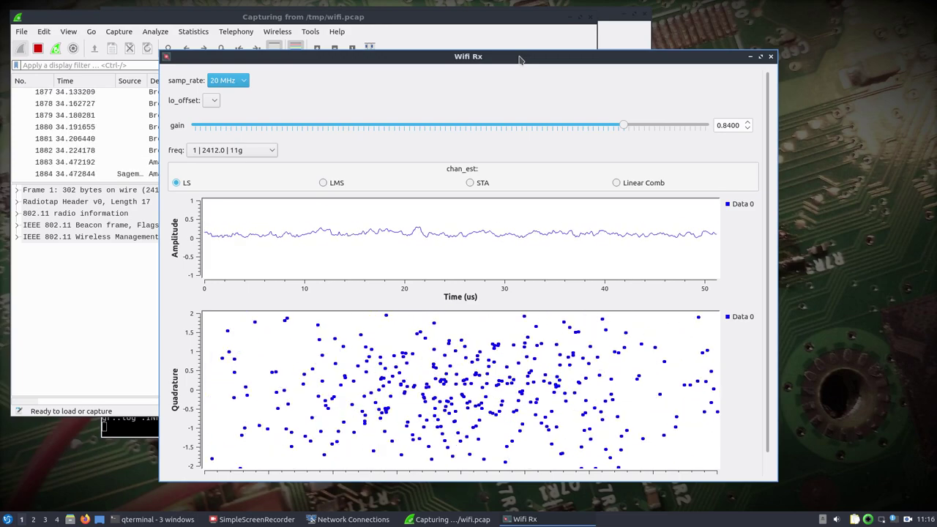
pyautogui.click(233, 82)
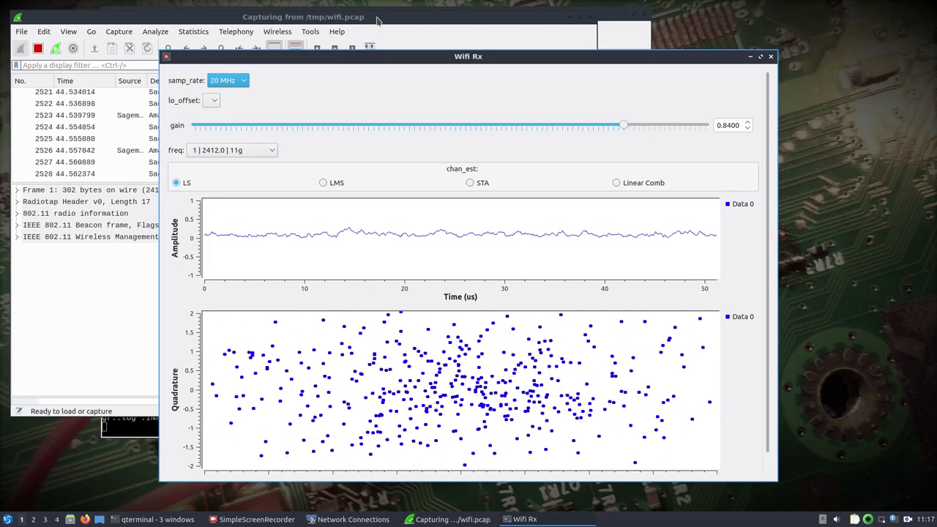
pyautogui.click(379, 20)
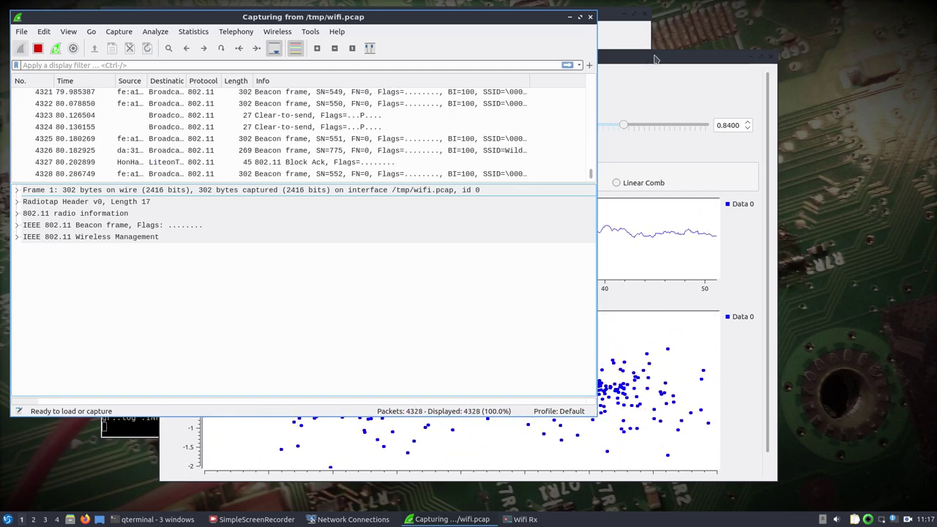
# Close the Wifi Rx receiver and quit Wireshark without saving the capture.
pyautogui.click(627, 58)
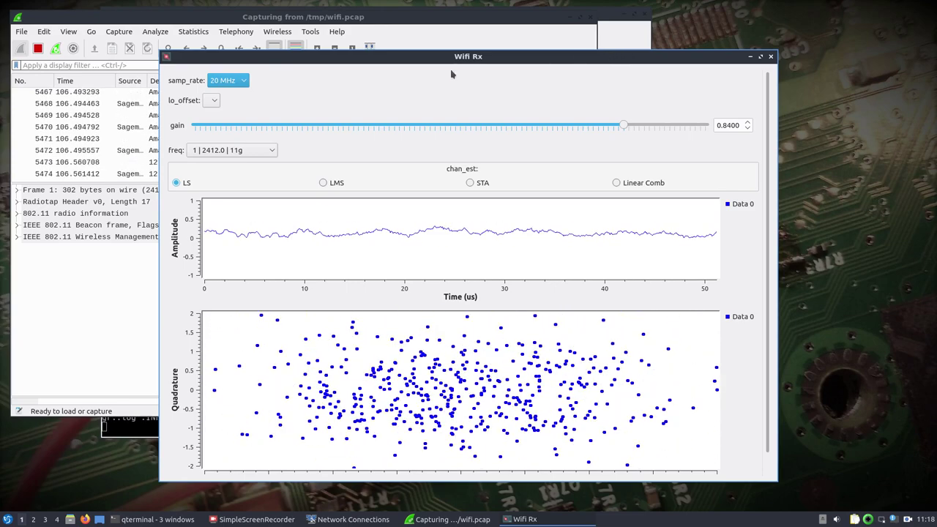
pyautogui.click(775, 58)
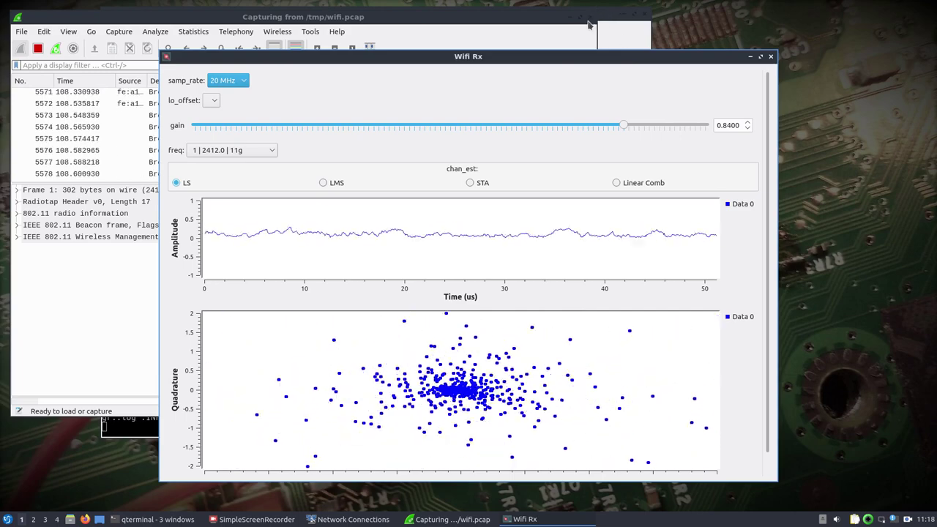
pyautogui.click(487, 260)
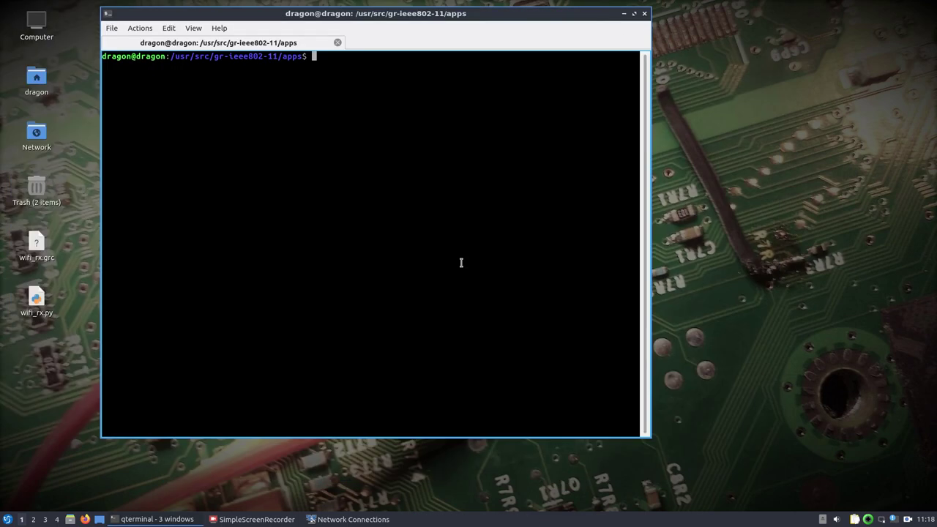
# Minimise the terminal and launch SDRangel from the start menu's Internet section.
pyautogui.click(624, 13)
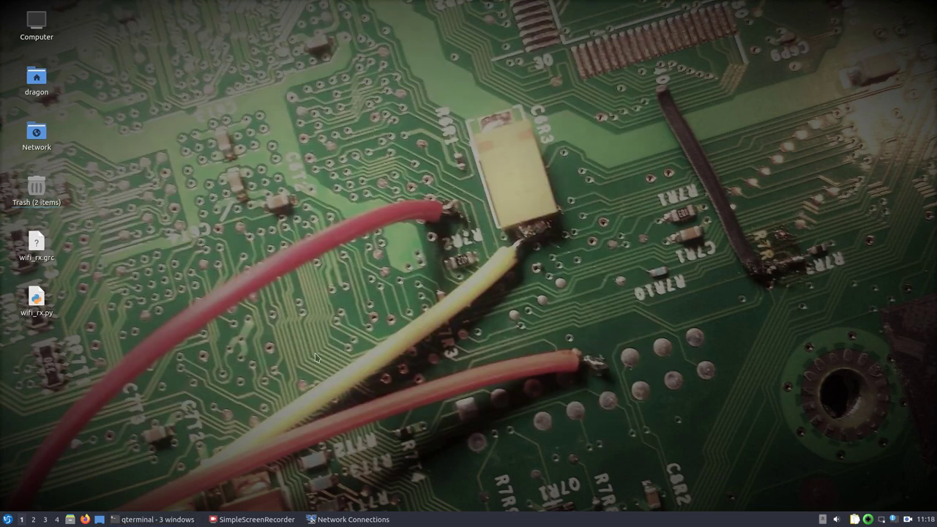
pyautogui.click(7, 519)
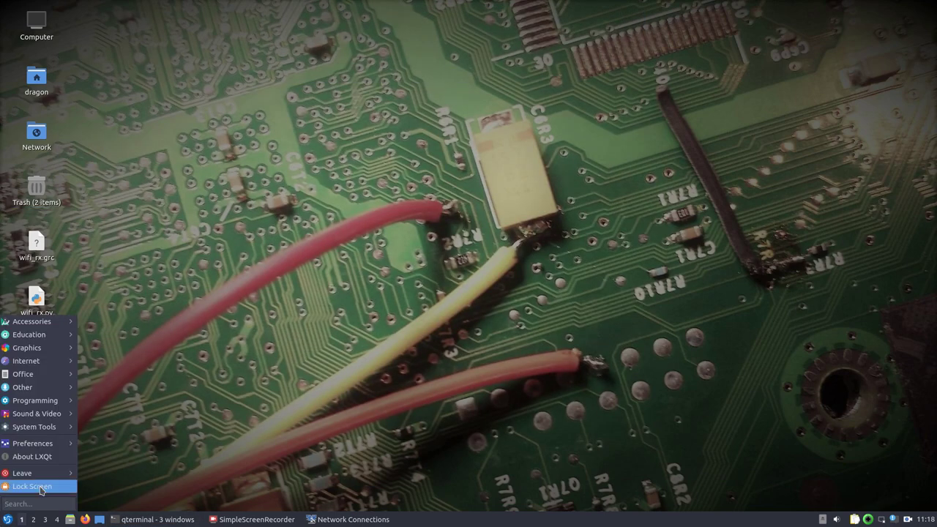
pyautogui.moveTo(45, 362)
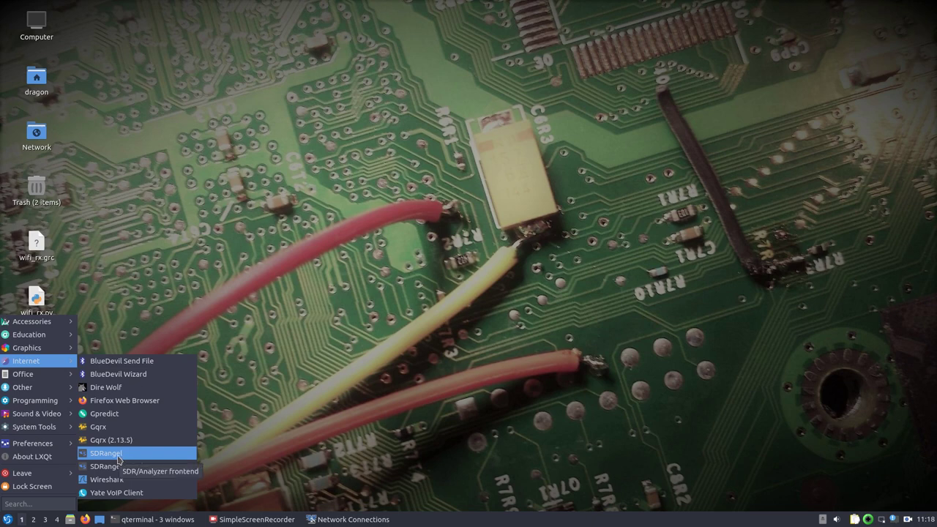
pyautogui.click(118, 459)
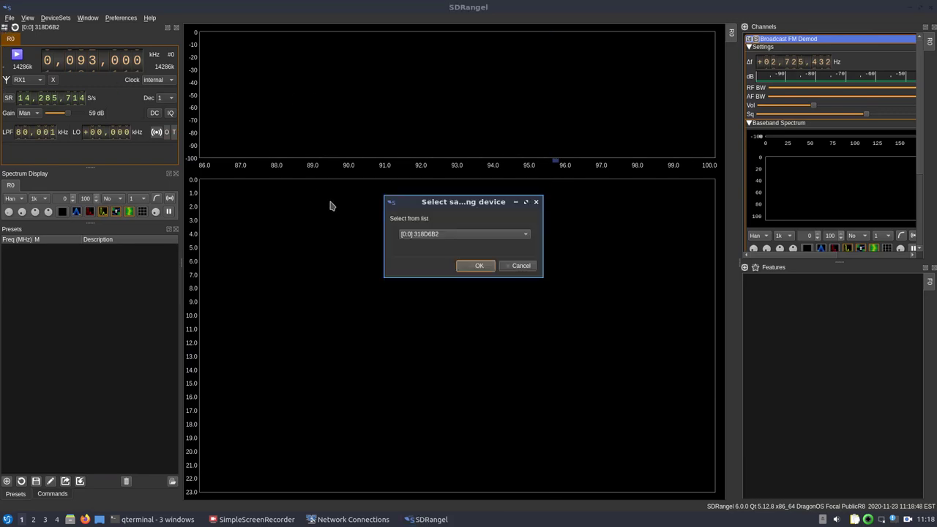
# Select [0:0] 318D6B2 as the SDRangel sampling device.
pyautogui.click(435, 233)
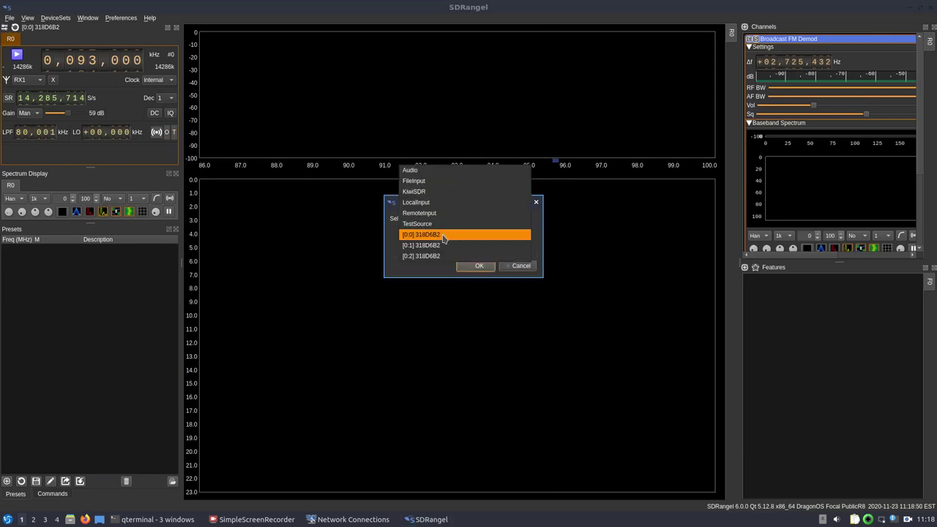
pyautogui.click(444, 235)
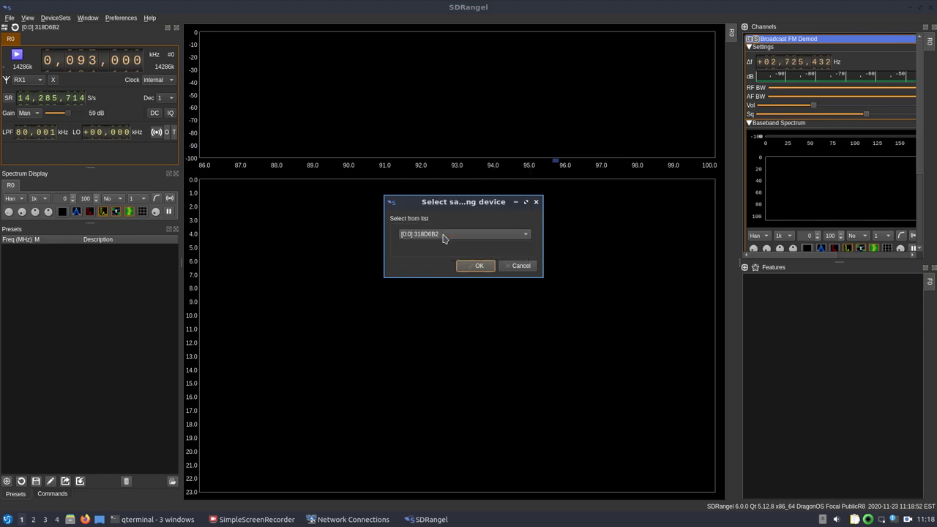
pyautogui.click(474, 268)
# Keep antenna RX1, widen the Channels dock, and start streaming the FM band.
pyautogui.click(26, 81)
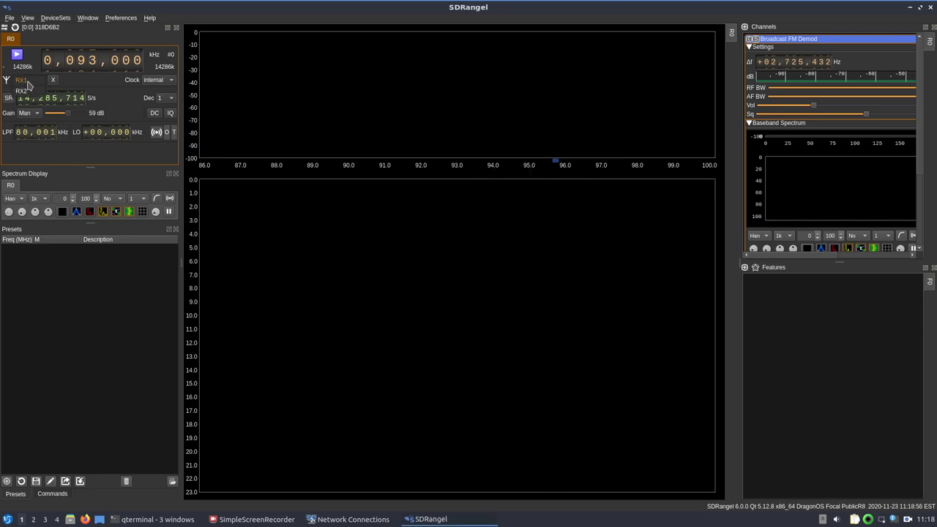
pyautogui.click(74, 84)
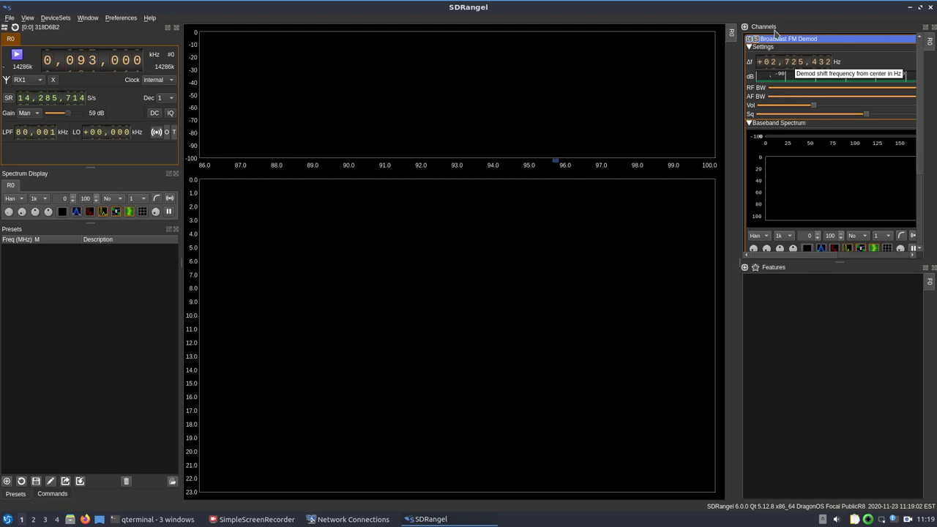
pyautogui.moveTo(739, 265); pyautogui.dragTo(669, 265)
pyautogui.click(16, 56)
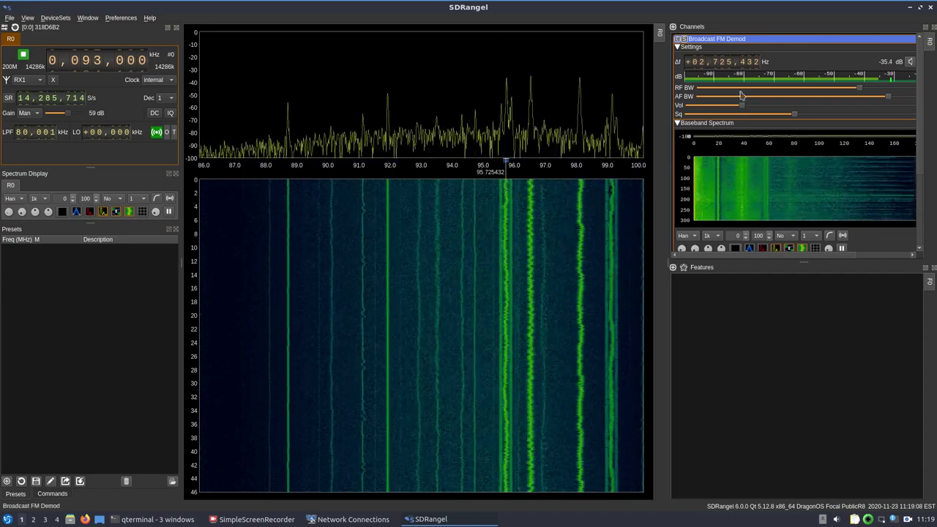
# Lower the FM volume, raise the sample rate to 50,000,000 S/s, and move the demodulator to about 98.4 MHz.
pyautogui.moveTo(741, 105); pyautogui.dragTo(688, 107)
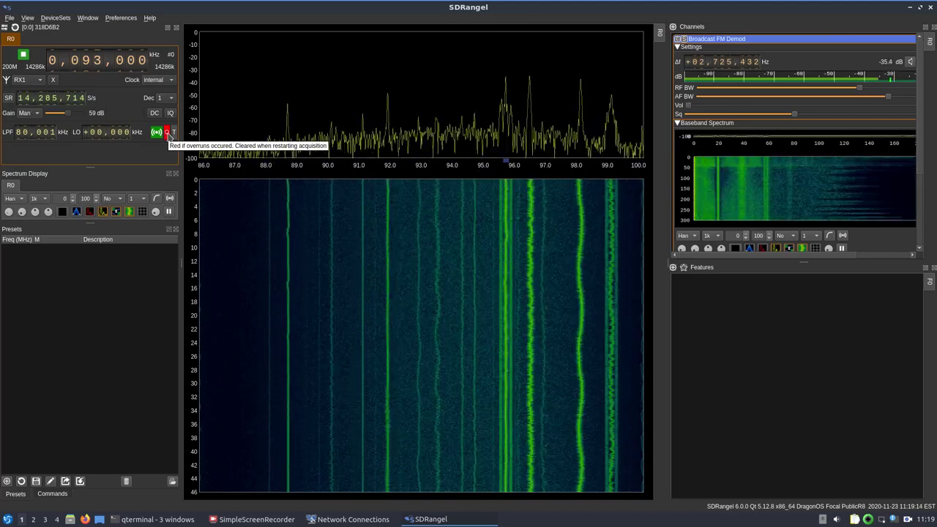
pyautogui.scroll(2, 21, 103)
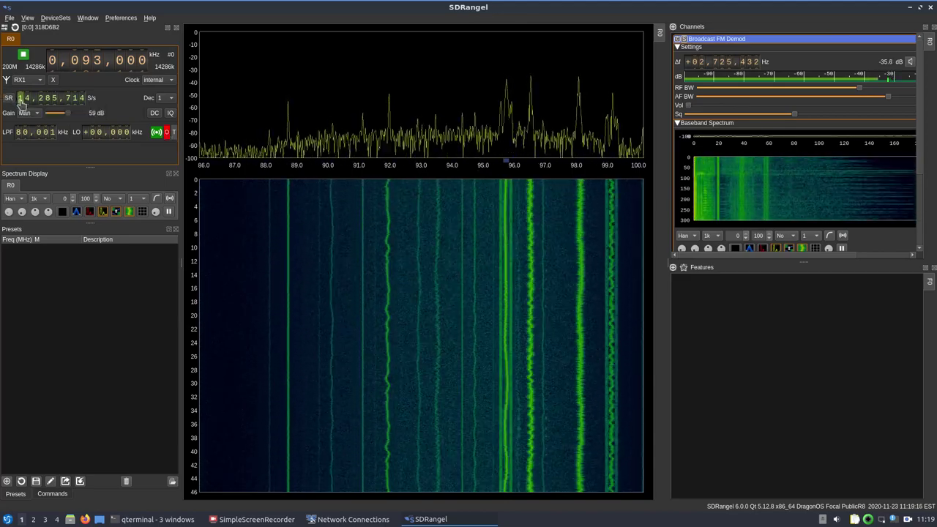
pyautogui.scroll(2, 21, 102)
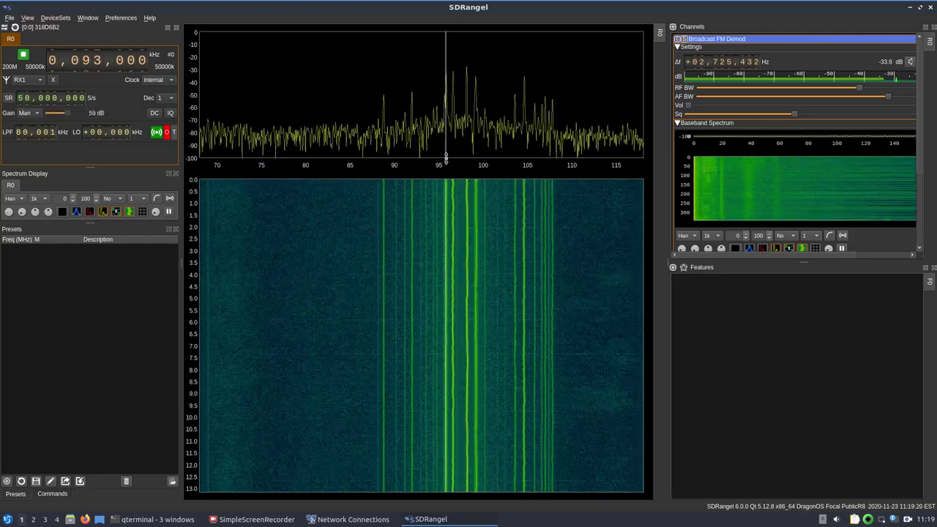
pyautogui.moveTo(445, 148); pyautogui.dragTo(469, 148)
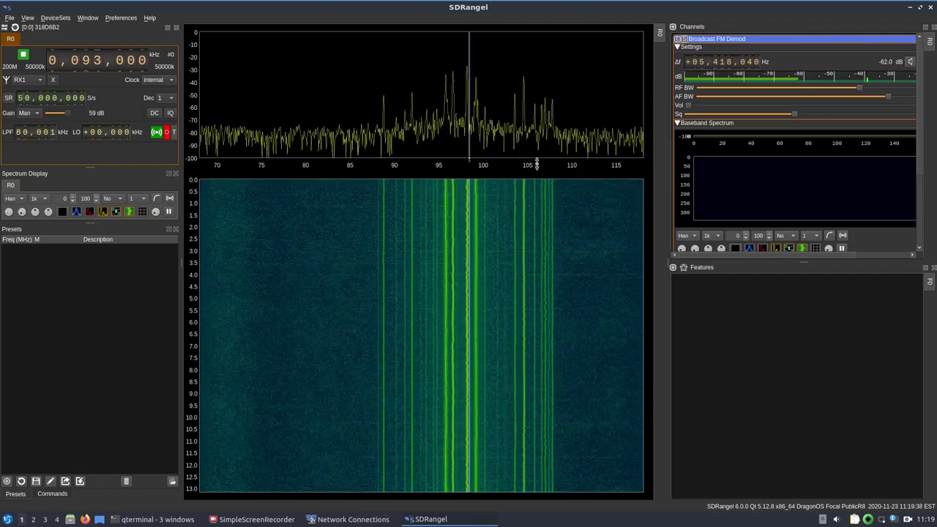
pyautogui.doubleClick(530, 11)
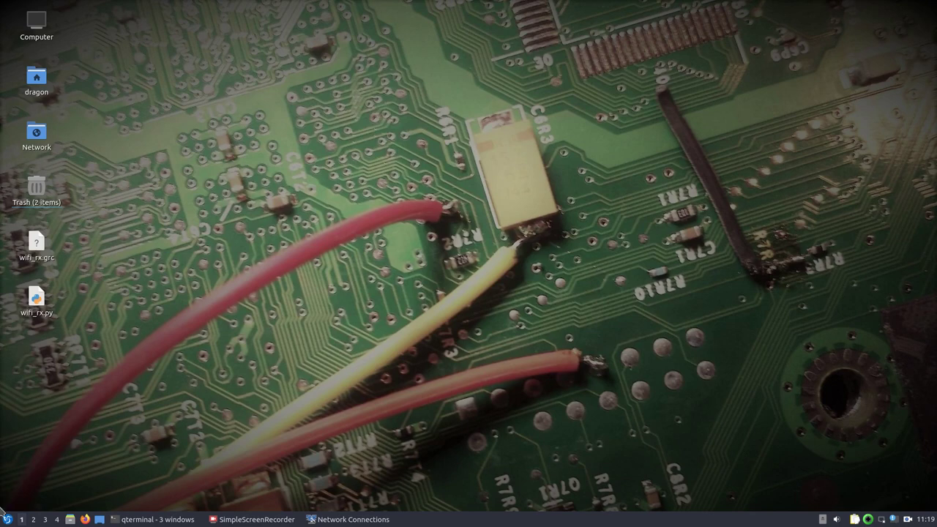
# Launch SigDigger (sdrplay support) from the Other category of the LXQt menu.
pyautogui.click(2, 512)
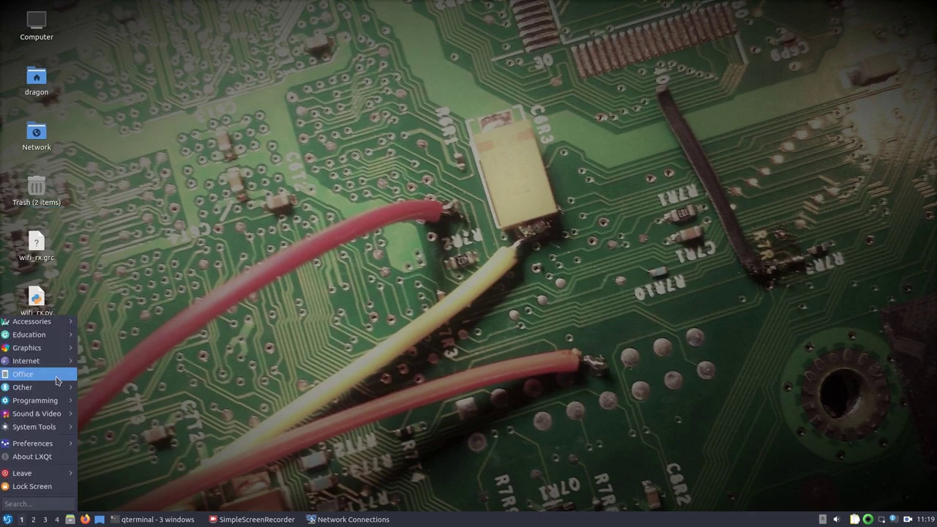
pyautogui.moveTo(42, 392)
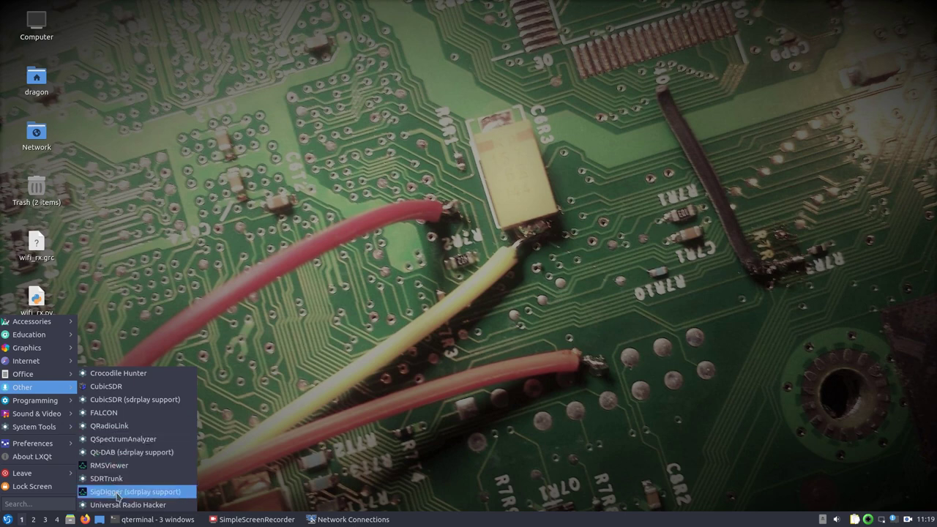
pyautogui.click(117, 496)
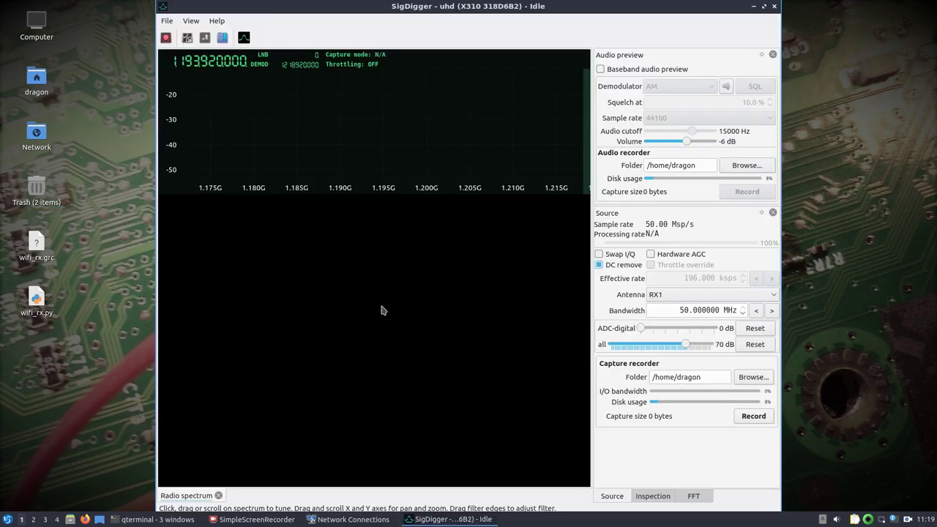
# Maximize SigDigger, set the UHD X310 source to 20 Msps, and start capture without decimating.
pyautogui.doubleClick(311, 13)
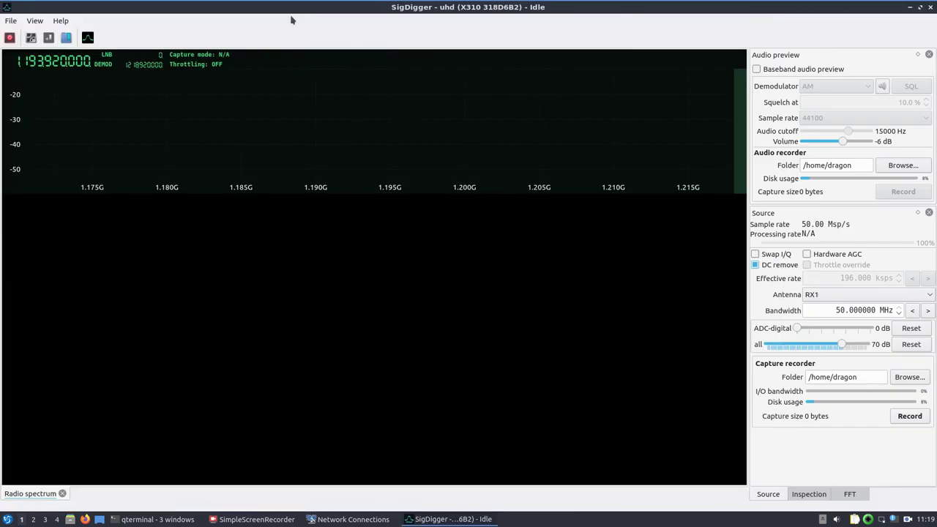
pyautogui.click(31, 38)
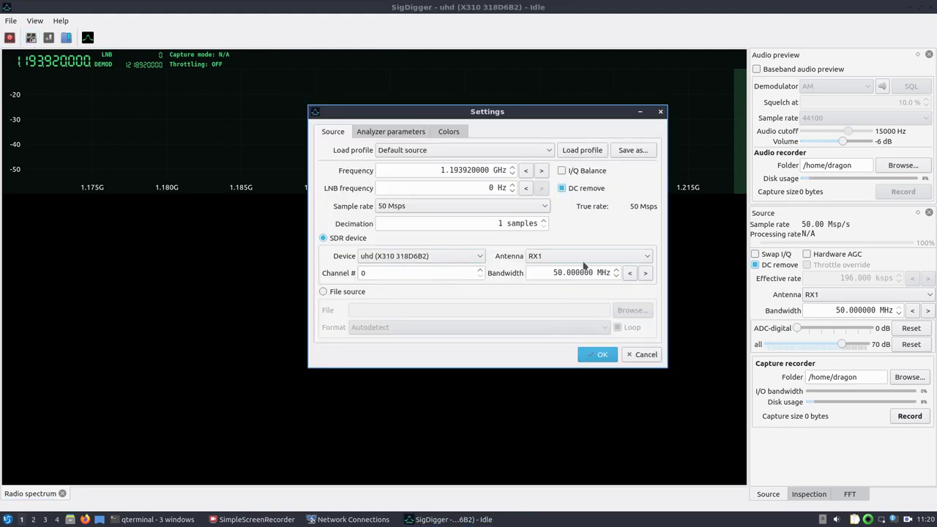
pyautogui.click(438, 207)
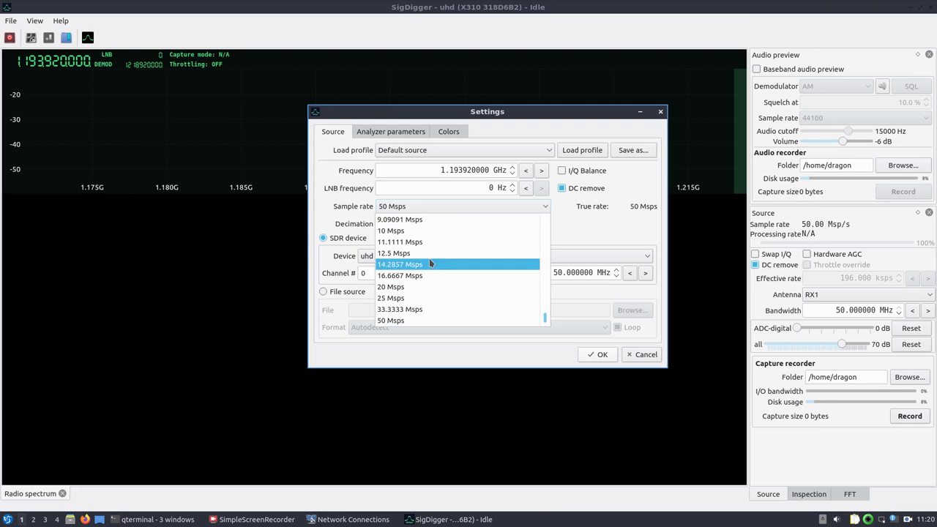
pyautogui.click(403, 288)
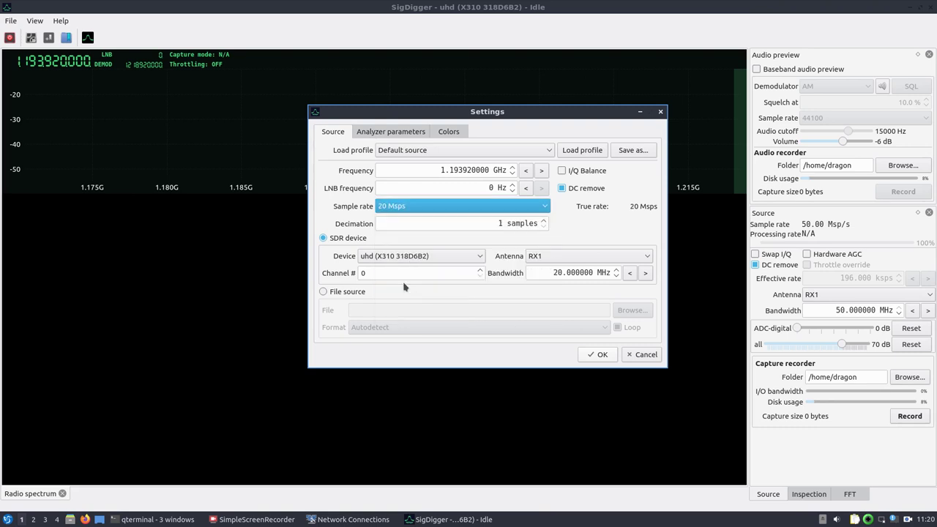
pyautogui.click(600, 355)
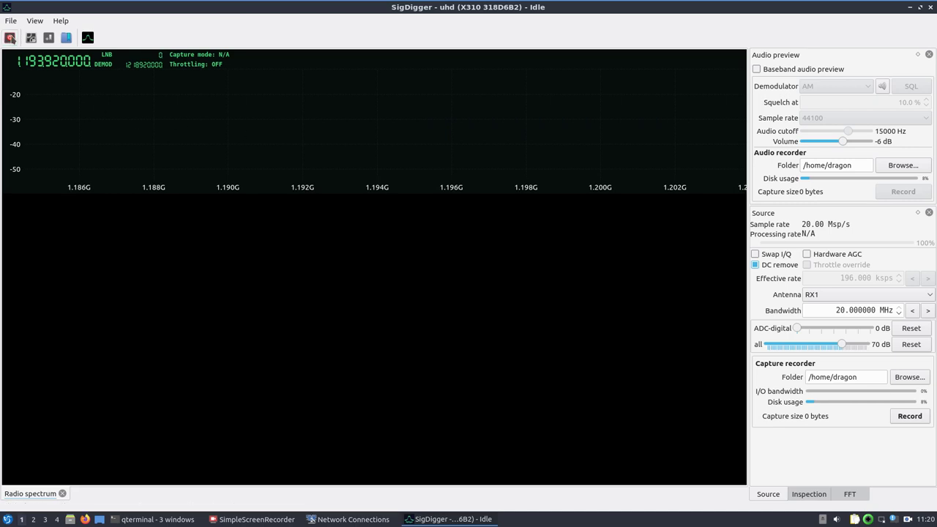
pyautogui.click(10, 37)
pyautogui.click(514, 261)
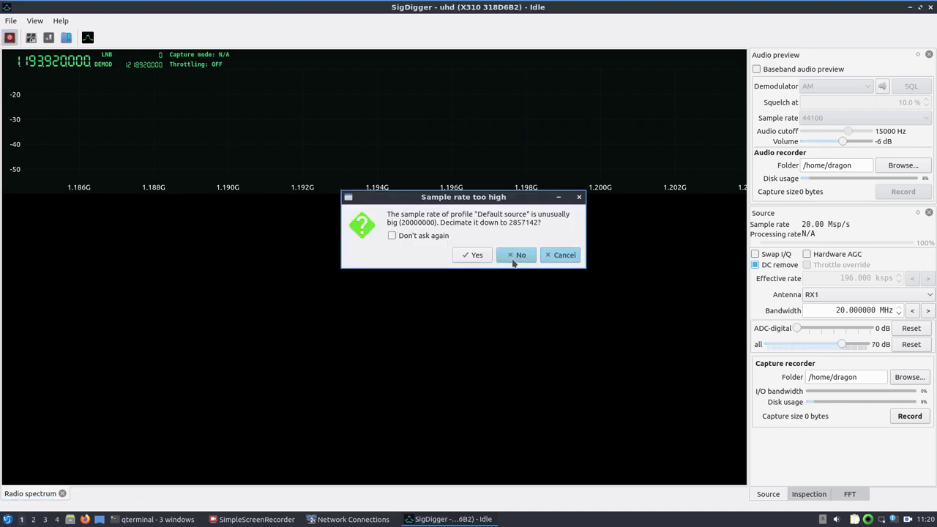
# Capture live at the full 20 Msps, tuned to 2,493,920,000 Hz with overall gain at 81 dB.
pyautogui.click(514, 261)
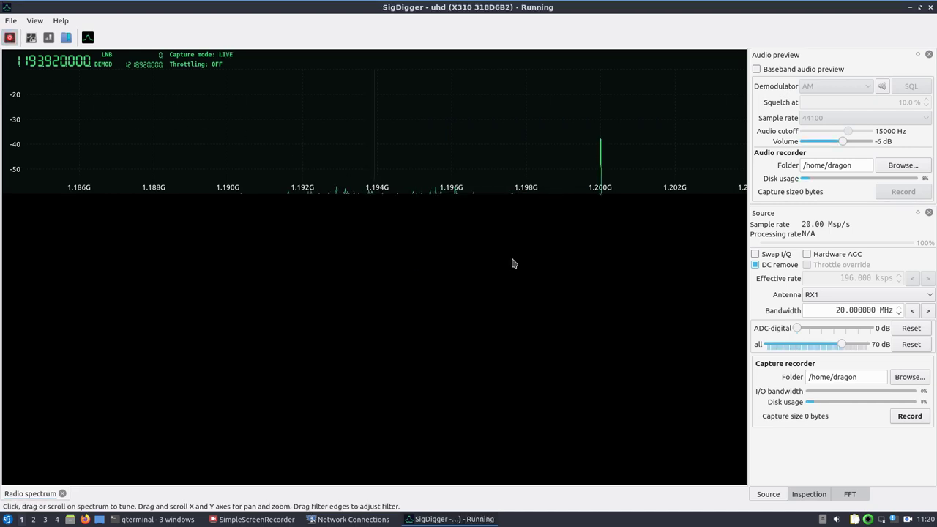
pyautogui.moveTo(851, 348)
pyautogui.mouseDown()
pyautogui.moveTo(820, 345)
pyautogui.moveTo(854, 346)
pyautogui.mouseUp()
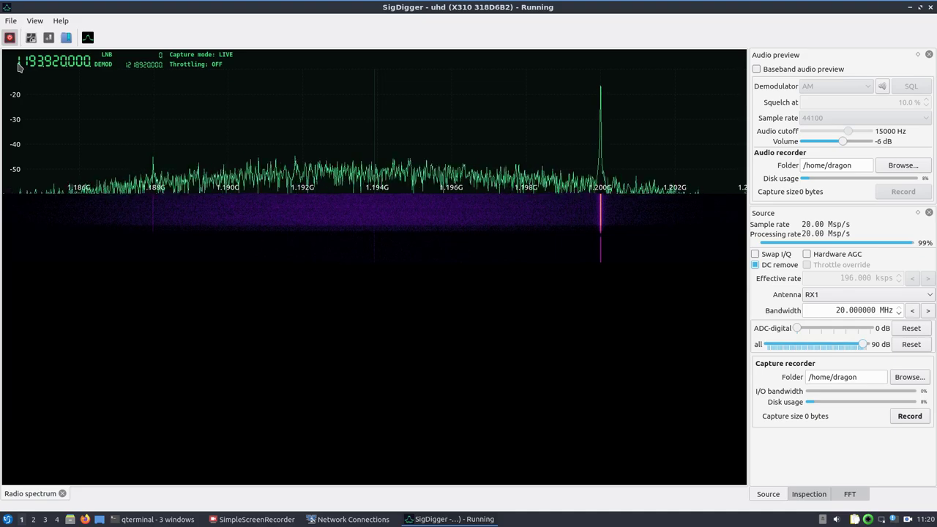
pyautogui.scroll(1, 19, 65)
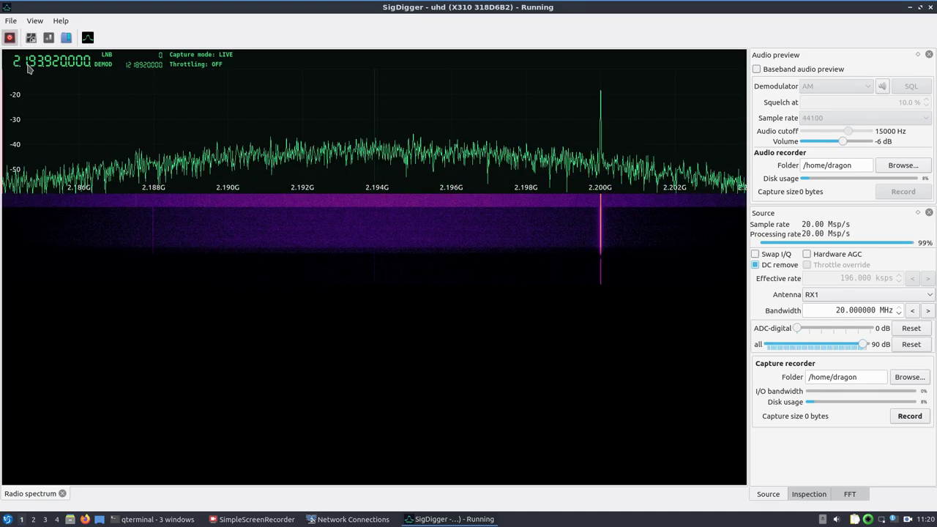
pyautogui.scroll(1, 28, 67)
pyautogui.scroll(1, 28, 67)
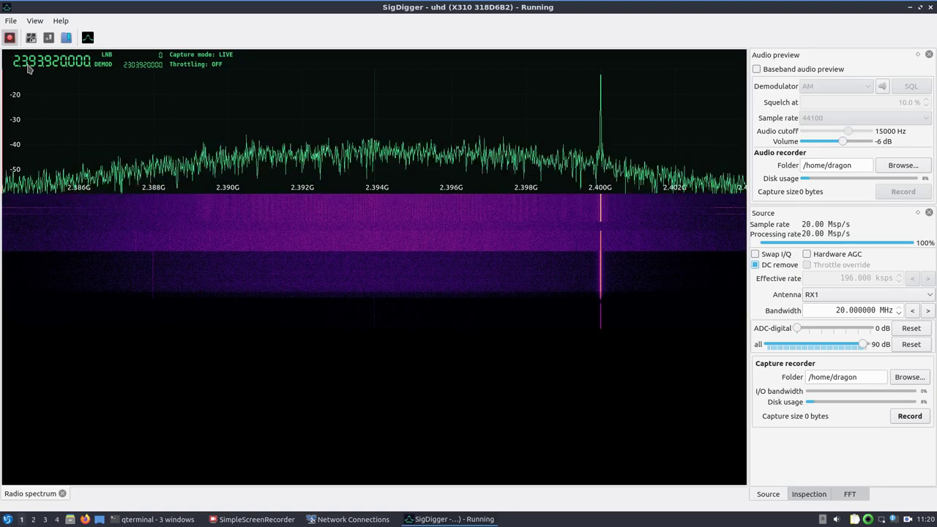
pyautogui.scroll(1, 28, 68)
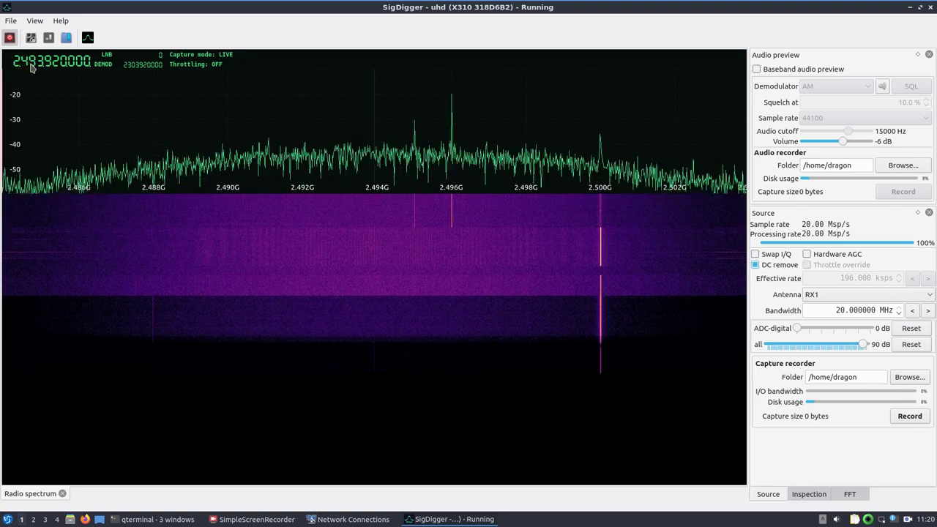
pyautogui.scroll(1, 34, 68)
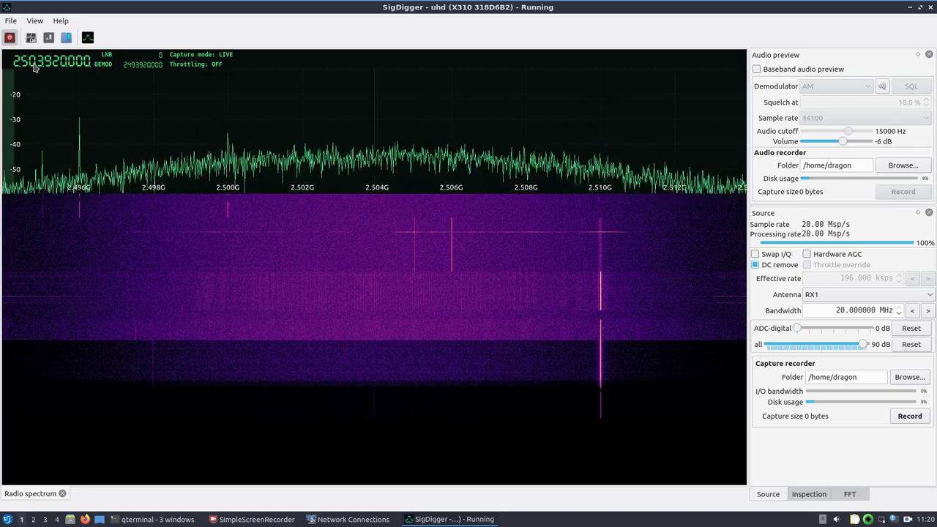
pyautogui.scroll(-1, 36, 69)
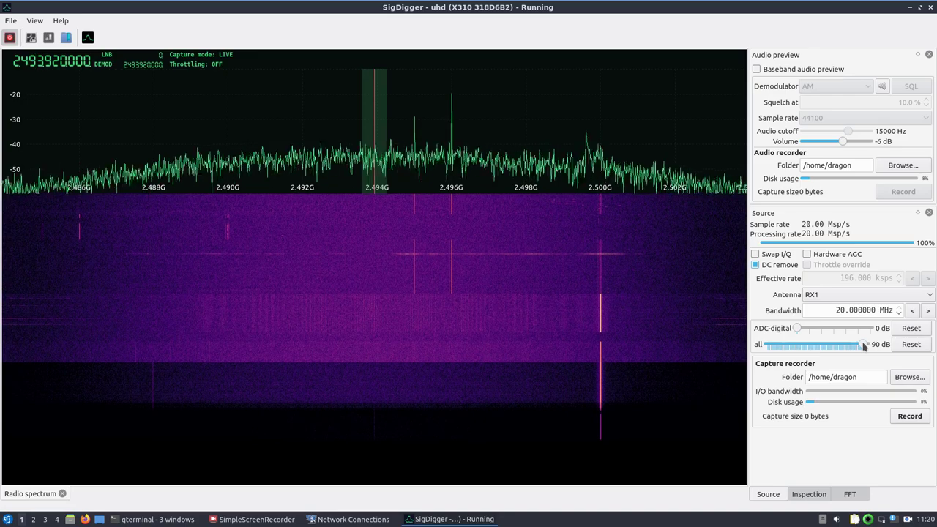
pyautogui.moveTo(864, 344)
pyautogui.mouseDown()
pyautogui.moveTo(831, 348)
pyautogui.moveTo(853, 344)
pyautogui.mouseUp()
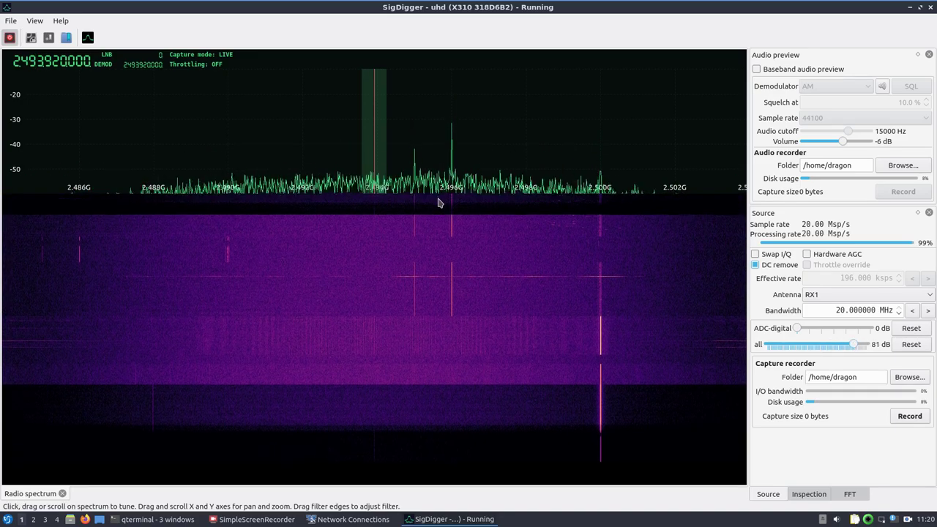
pyautogui.moveTo(435, 189)
pyautogui.mouseDown()
pyautogui.moveTo(391, 173)
pyautogui.moveTo(362, 176)
pyautogui.moveTo(443, 177)
pyautogui.moveTo(434, 178)
pyautogui.mouseUp()
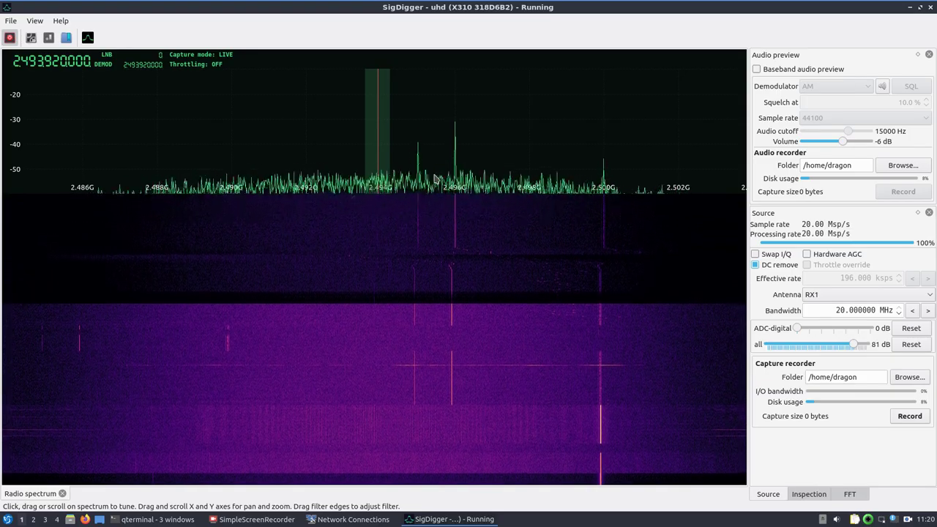
pyautogui.click(910, 7)
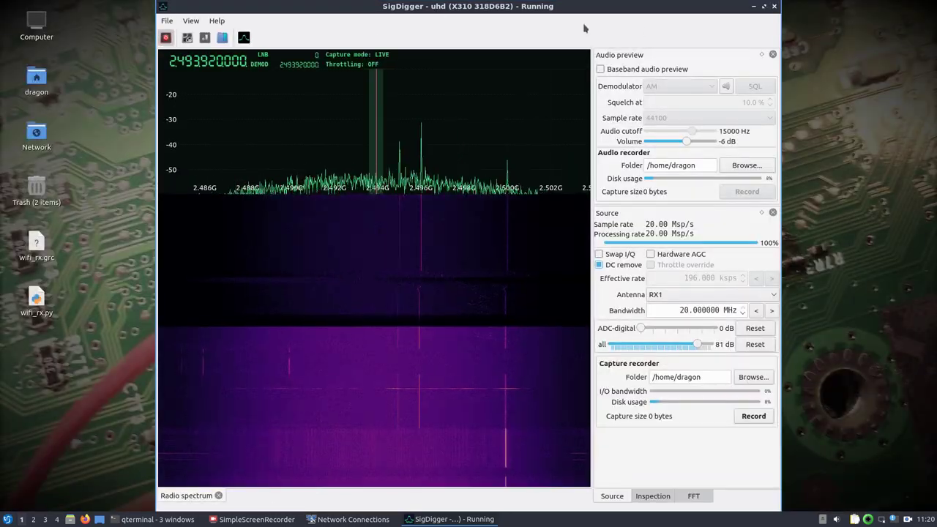
# Close SigDigger and launch Gqrx 2.13.5 from the Internet menu.
pyautogui.click(774, 7)
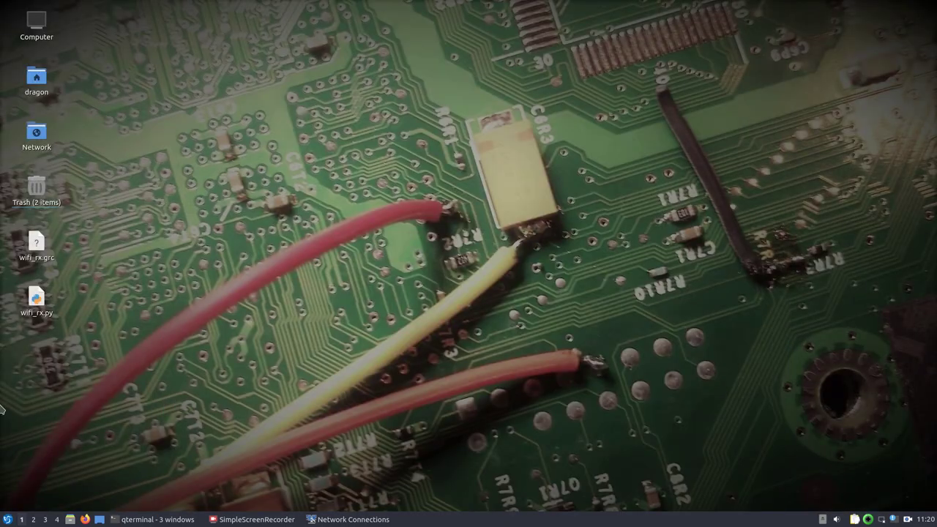
pyautogui.click(8, 521)
pyautogui.moveTo(42, 364)
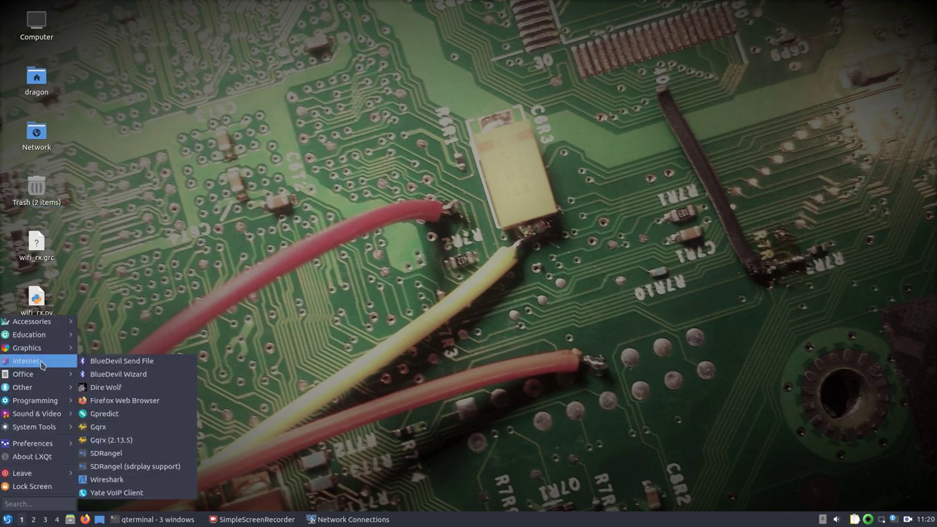
pyautogui.click(132, 442)
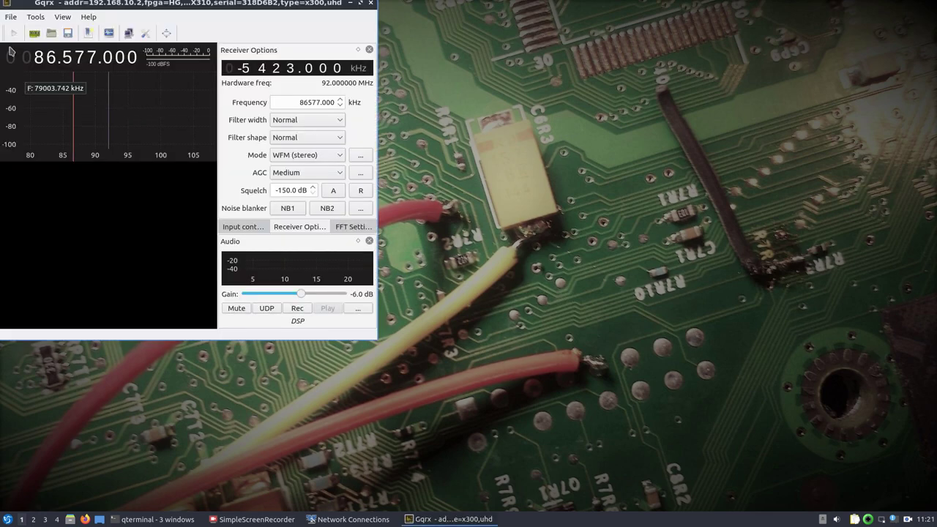
# Set the Gqrx X310 input rate to 8000000 with 8 MHz bandwidth, then maximize the window.
pyautogui.click(32, 33)
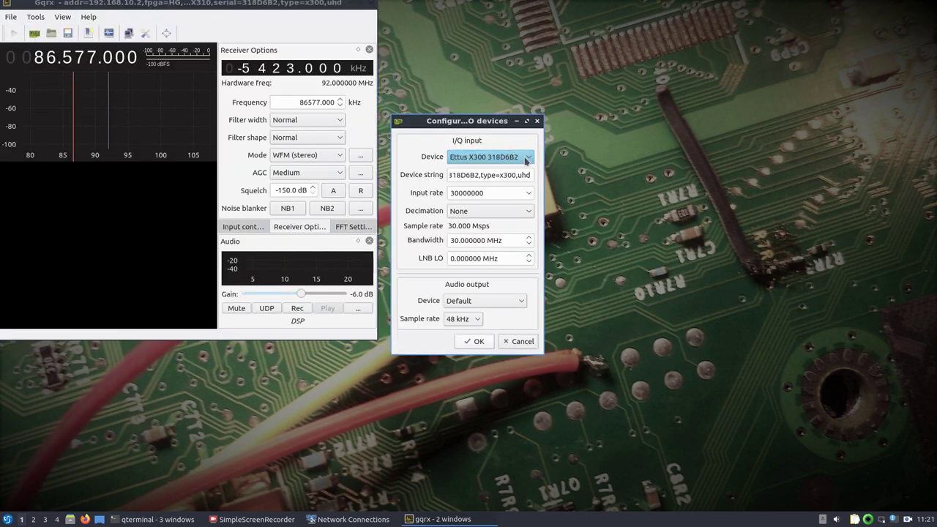
pyautogui.click(528, 193)
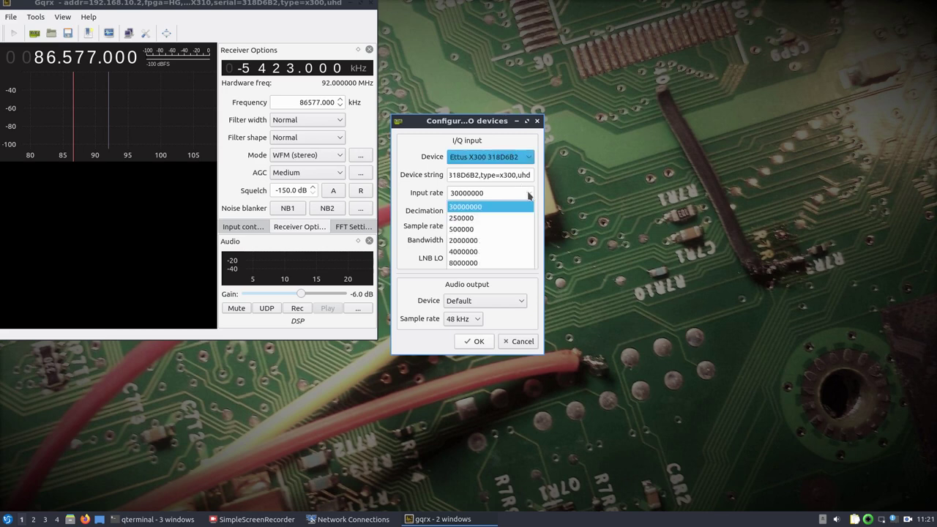
pyautogui.click(471, 268)
pyautogui.click(456, 241)
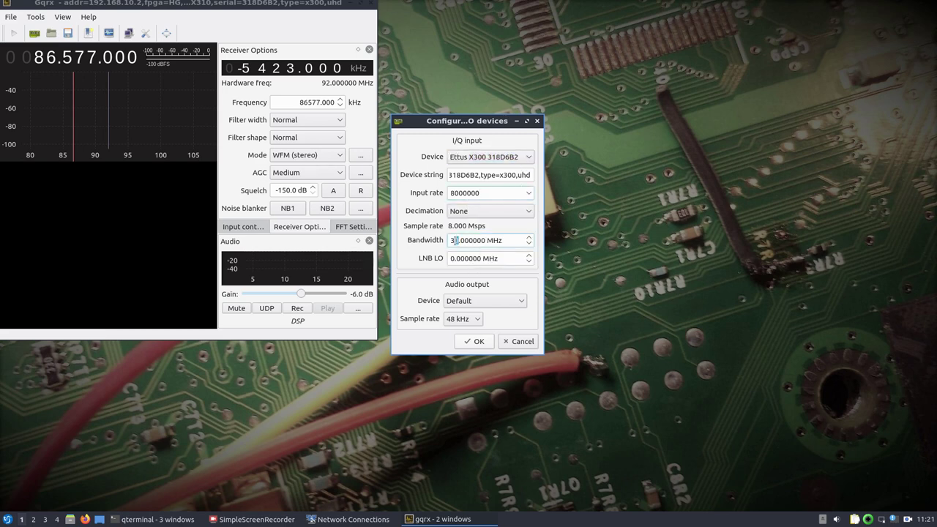
pyautogui.click(477, 342)
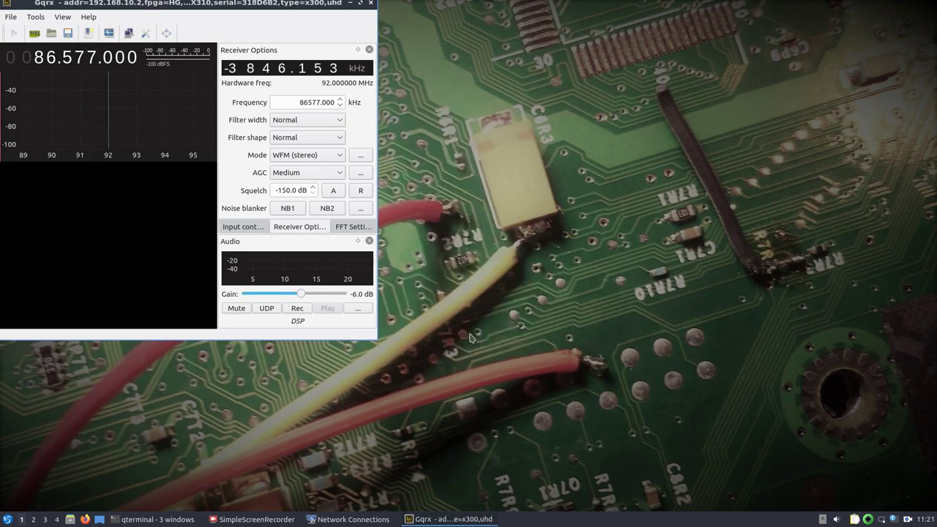
pyautogui.doubleClick(118, 6)
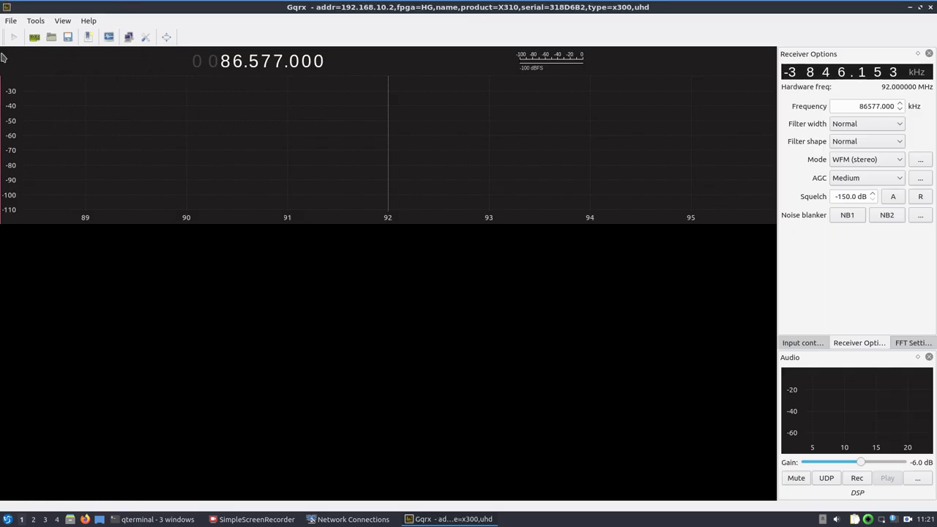
# Start DSP and tune Gqrx to 92.382 MHz, showing the Input controls panel.
pyautogui.click(14, 38)
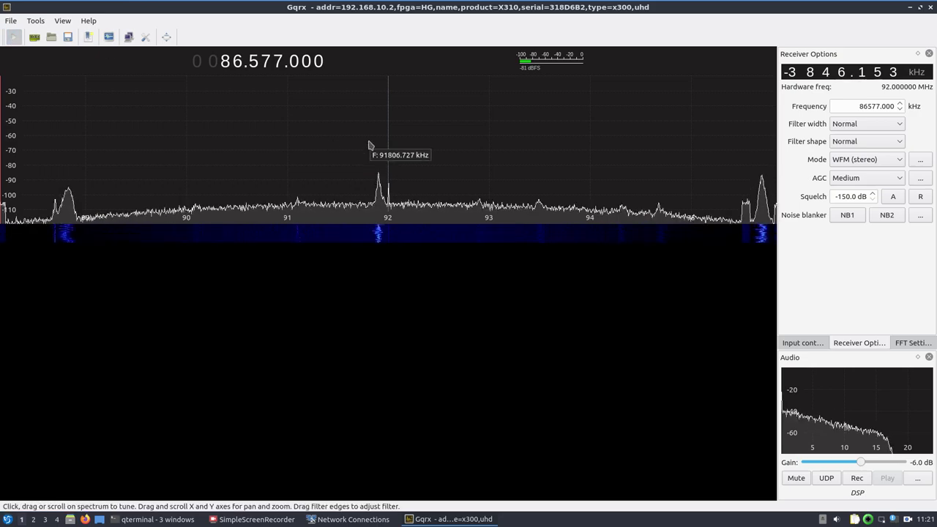
pyautogui.click(426, 146)
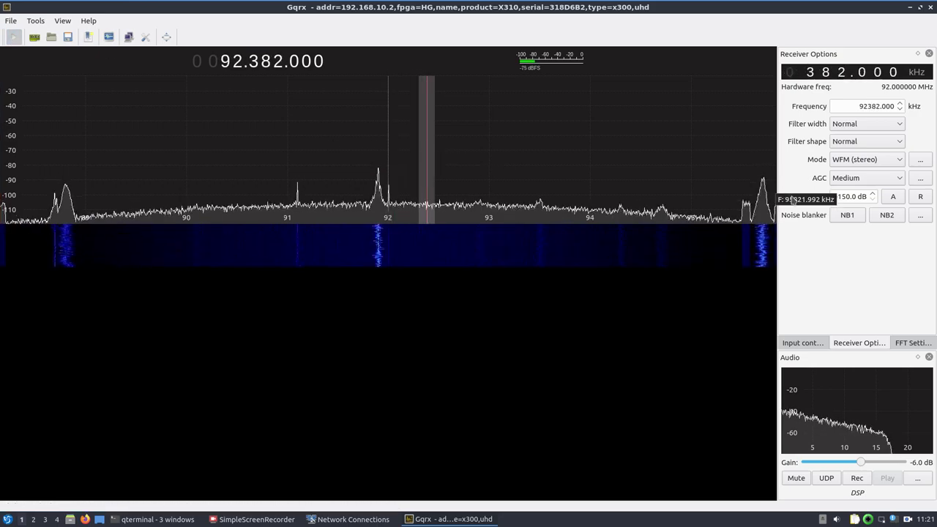
pyautogui.click(802, 344)
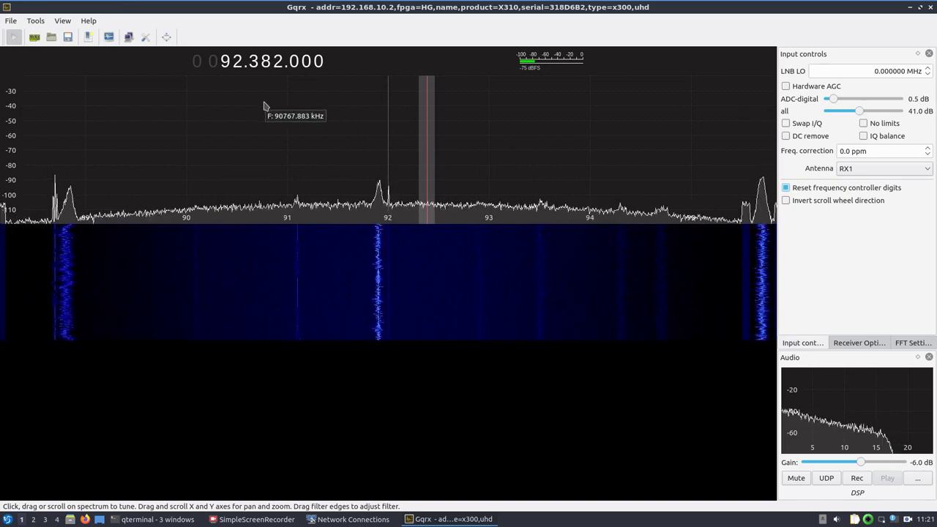
# Retune to the 95.705 MHz peak, then slide the filter band to settle at 94.362 MHz.
pyautogui.scroll(2, 240, 65)
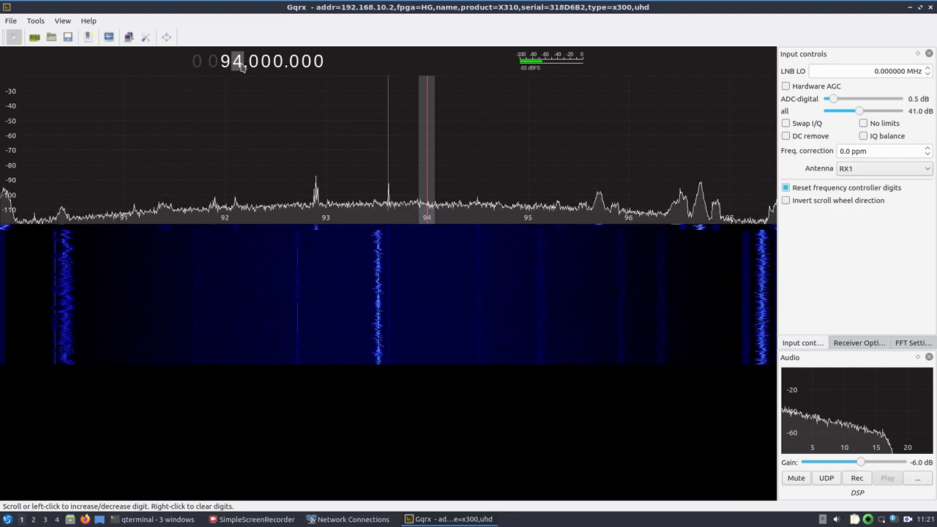
pyautogui.scroll(1, 240, 64)
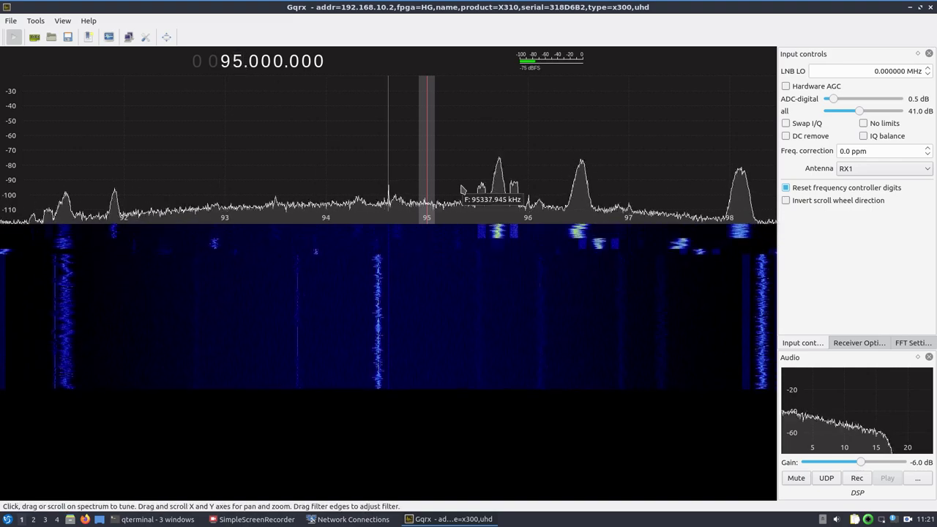
pyautogui.click(499, 183)
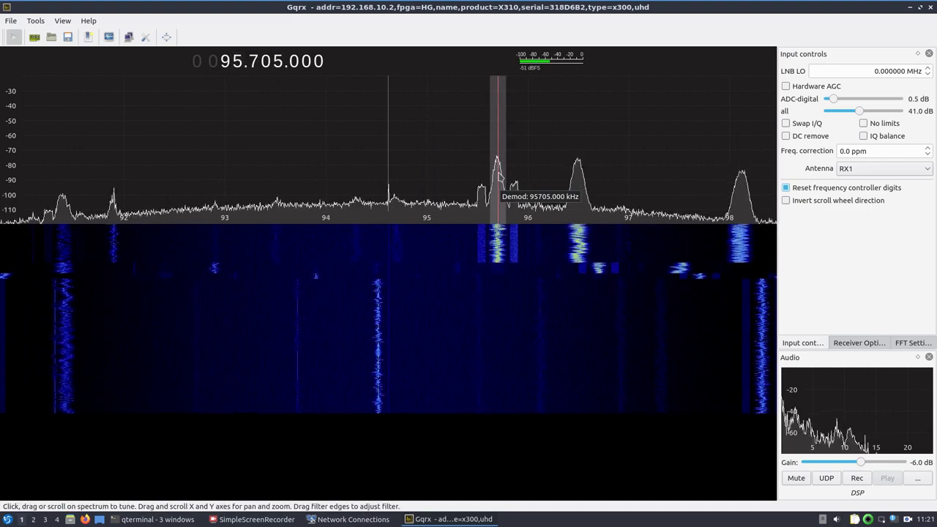
pyautogui.moveTo(498, 179); pyautogui.dragTo(358, 186)
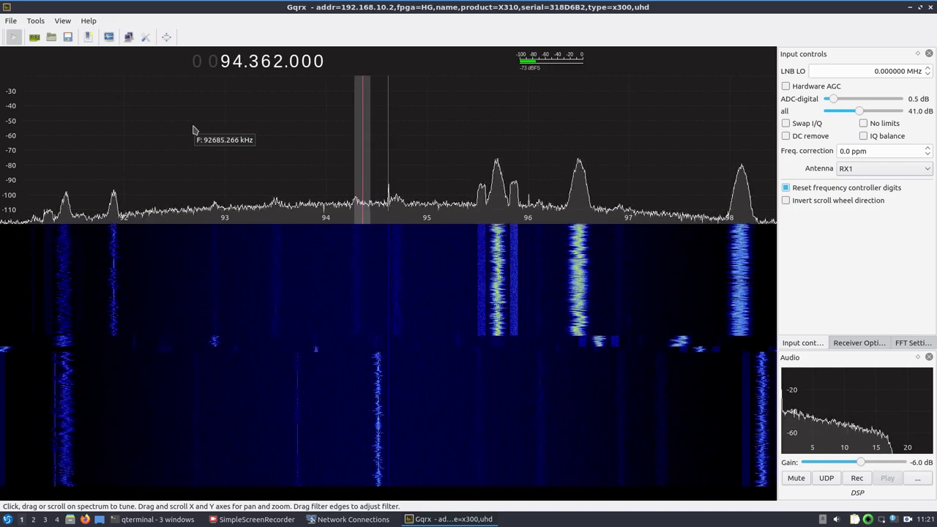